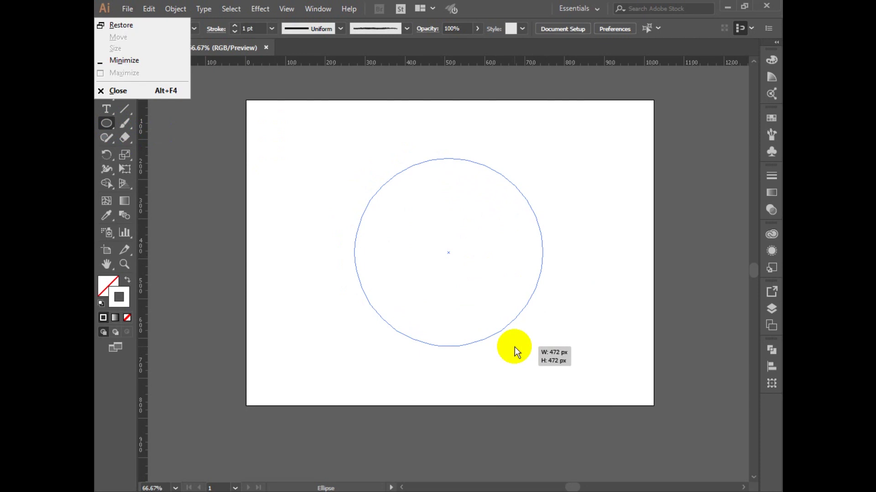
Step: Give the 472 px circle in the middle of the artboard a dark green stroke
click(475, 5)
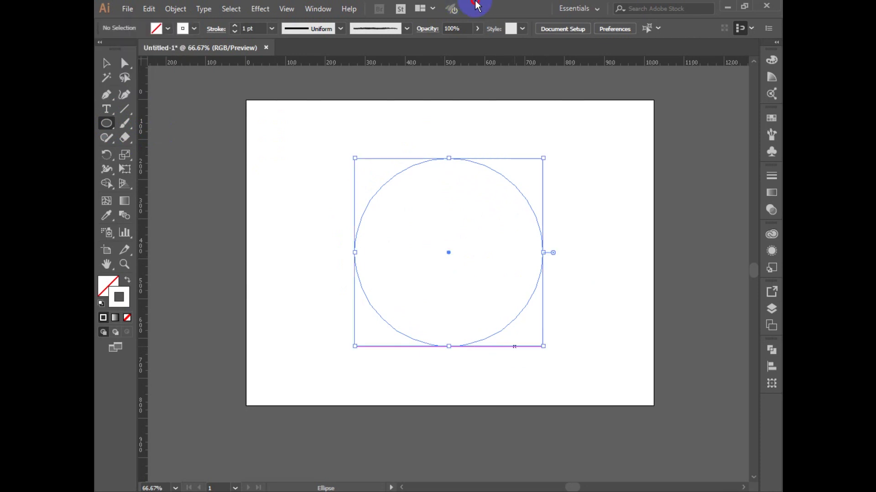
double_click(113, 288)
drag(567, 252, 639, 291)
click(757, 183)
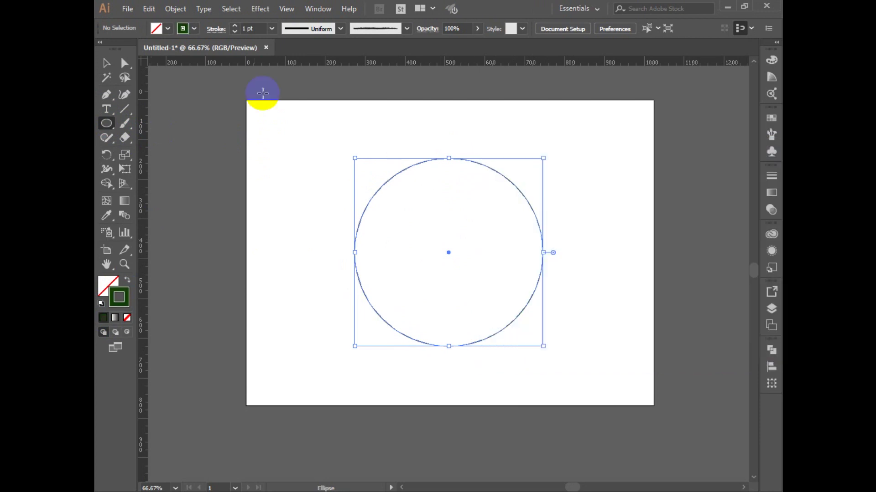
Step: Select the circle and create a concentric copy scaled non-uniformly to 80% horizontally and 80% vertically
click(109, 64)
drag(288, 121, 613, 391)
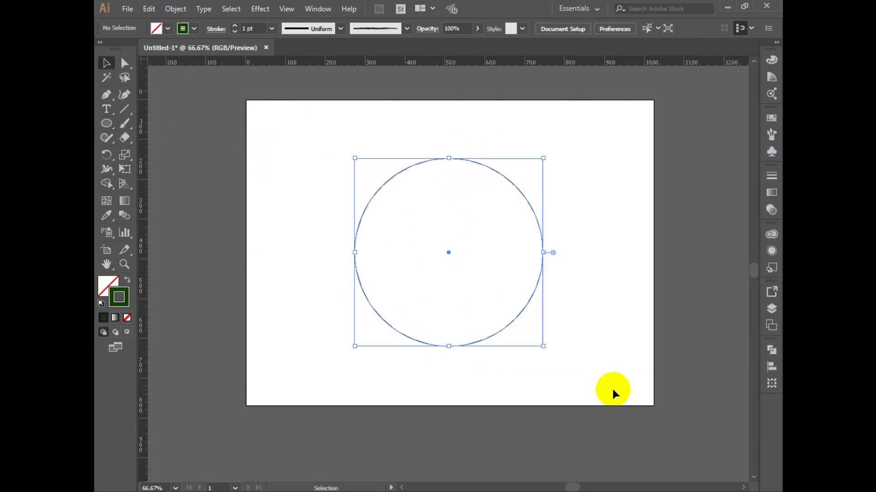
click(124, 155)
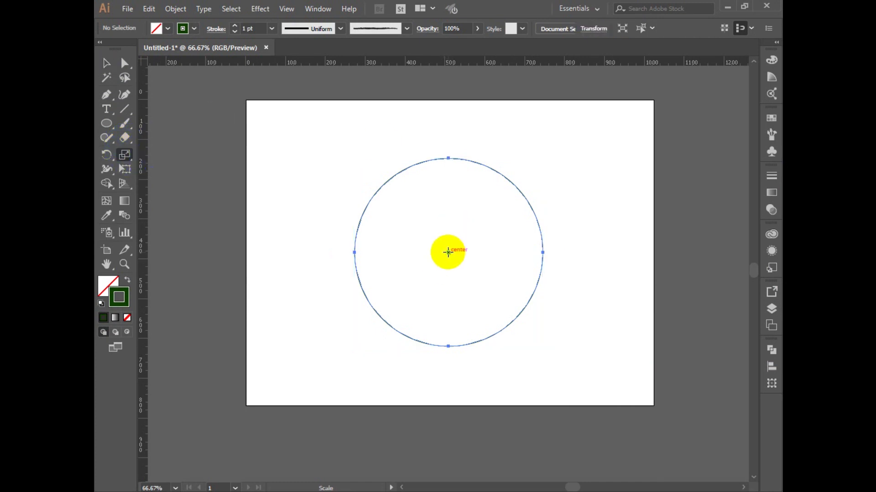
alt+click(448, 252)
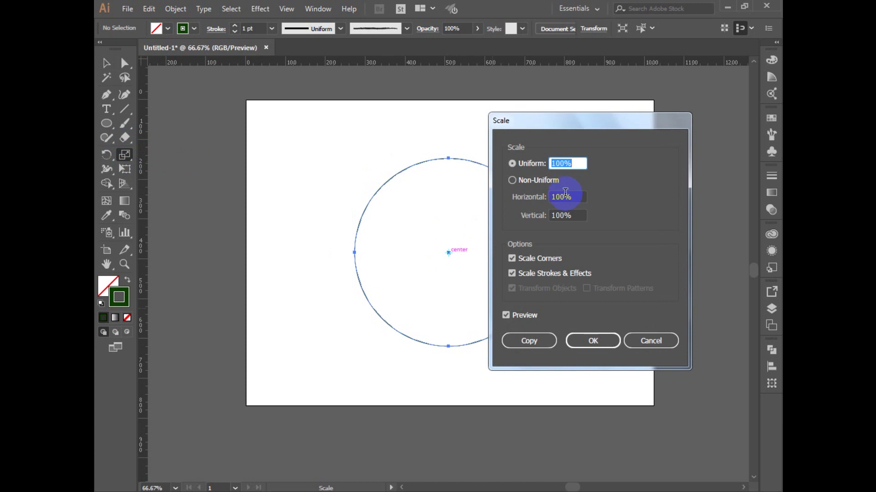
double_click(547, 193)
text(8)
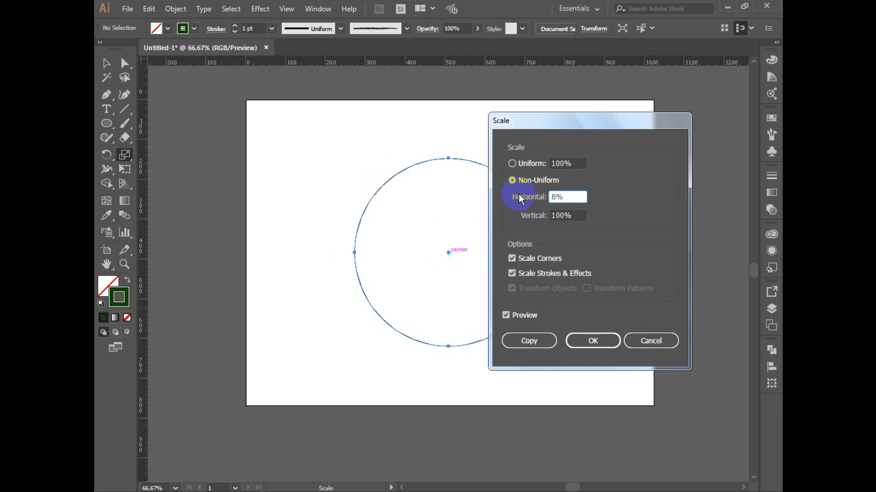
key(Tab)
text(80)
click(515, 316)
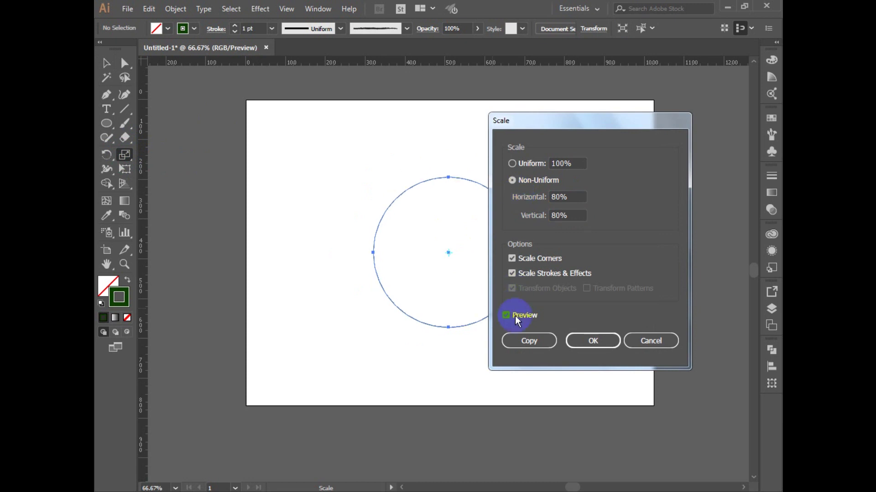
click(529, 340)
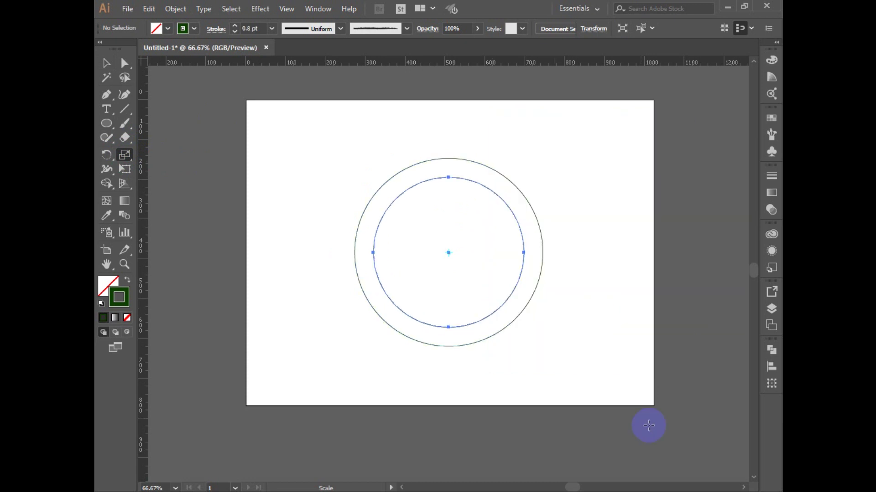
Step: Swap the inner circle's fill and stroke to give it a solid dark green fill and no stroke
click(106, 63)
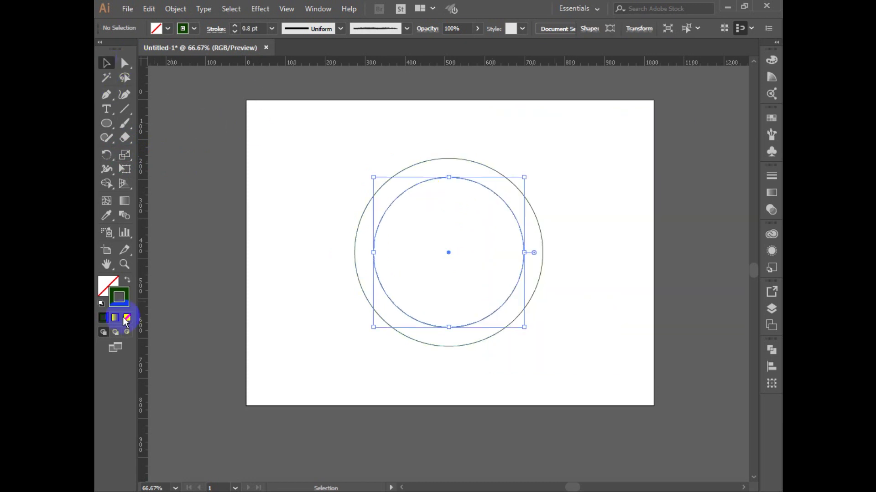
click(127, 282)
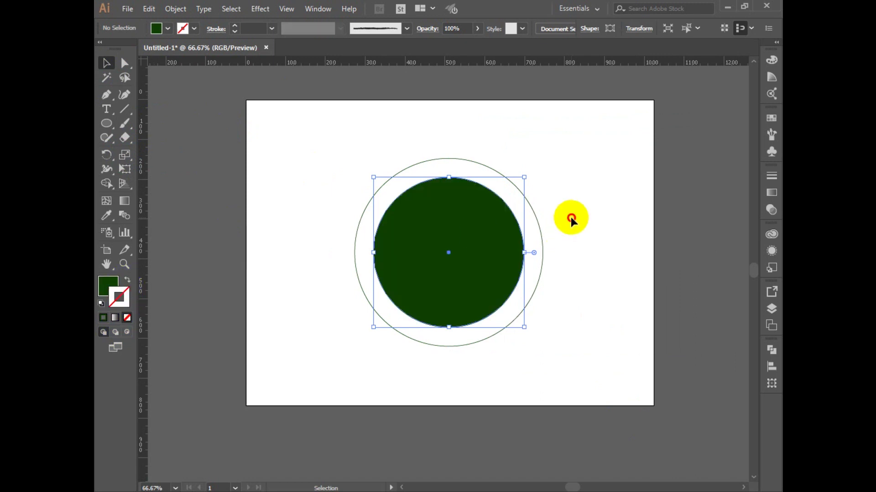
Step: Place one vertical and one horizontal ruler guide crossing at the common center of the two circles
drag(530, 252, 529, 251)
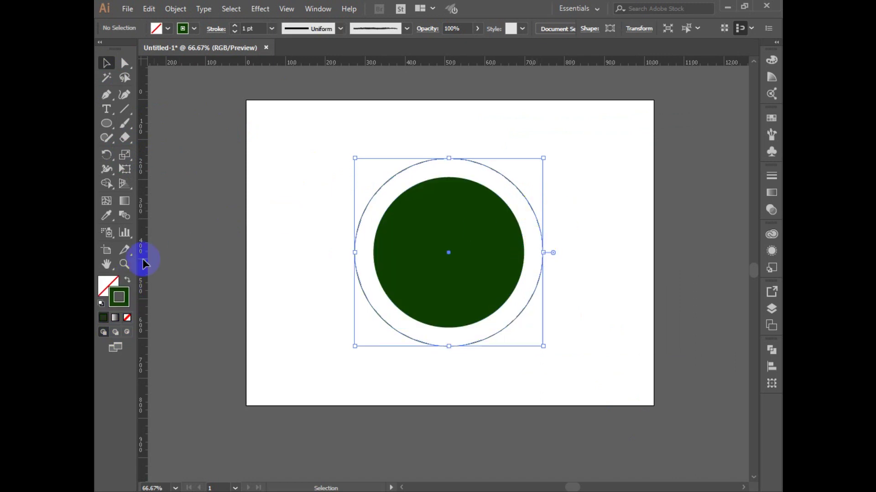
drag(142, 263, 452, 199)
drag(451, 169, 448, 157)
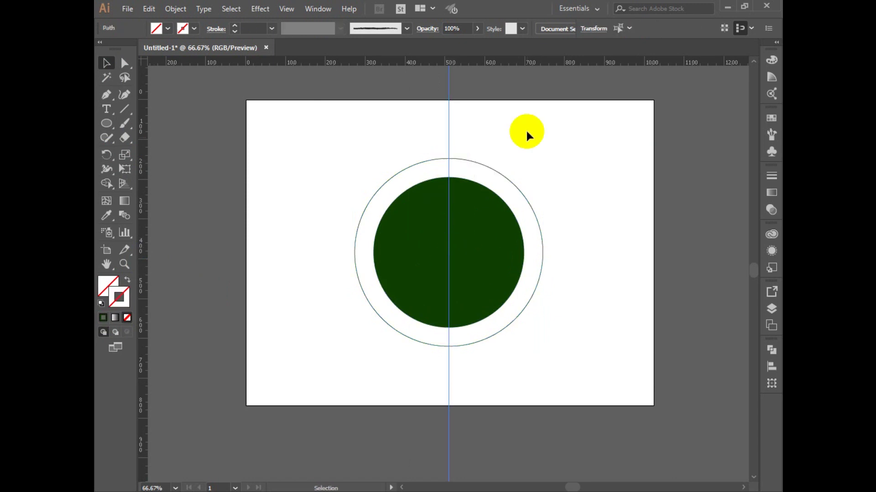
drag(581, 143, 489, 241)
drag(560, 60, 451, 252)
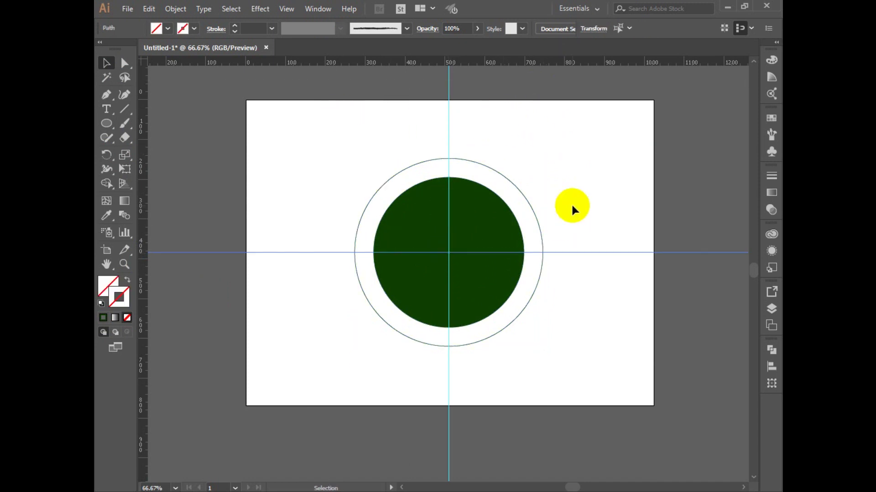
click(613, 308)
key(ctrl+z)
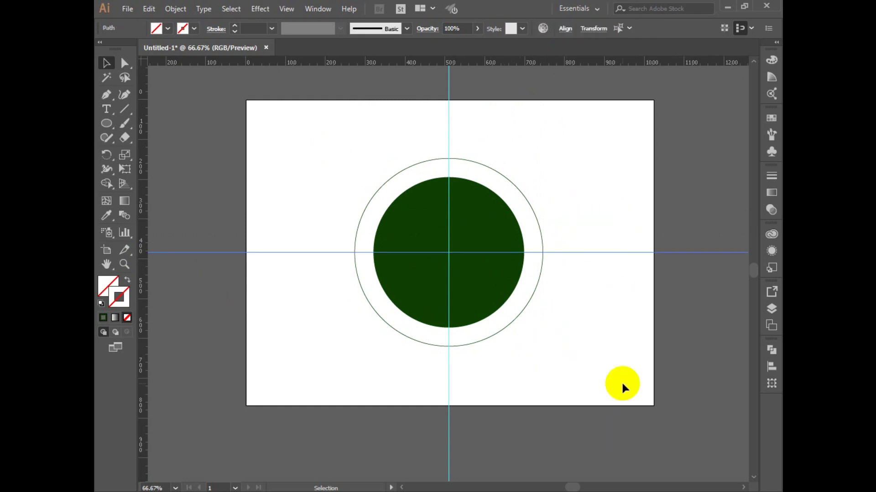
mouse_move(392, 101)
mouse_down()
mouse_move(542, 161)
mouse_move(505, 199)
mouse_up()
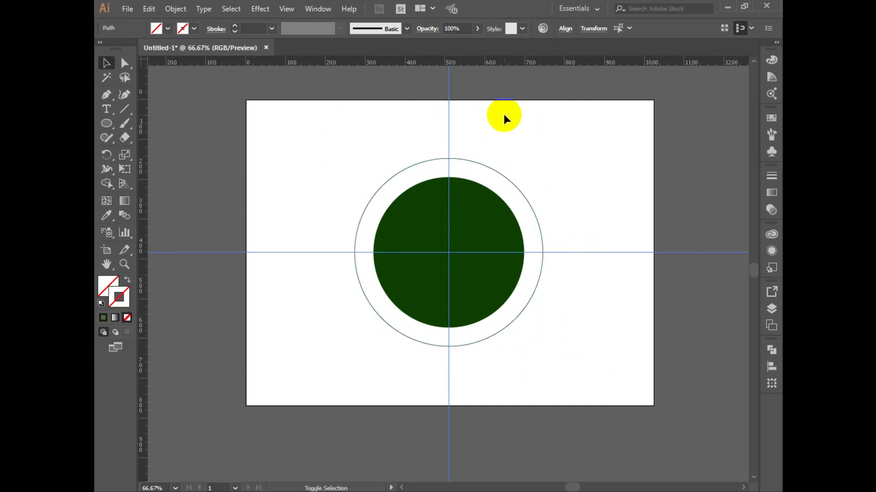
click(503, 109)
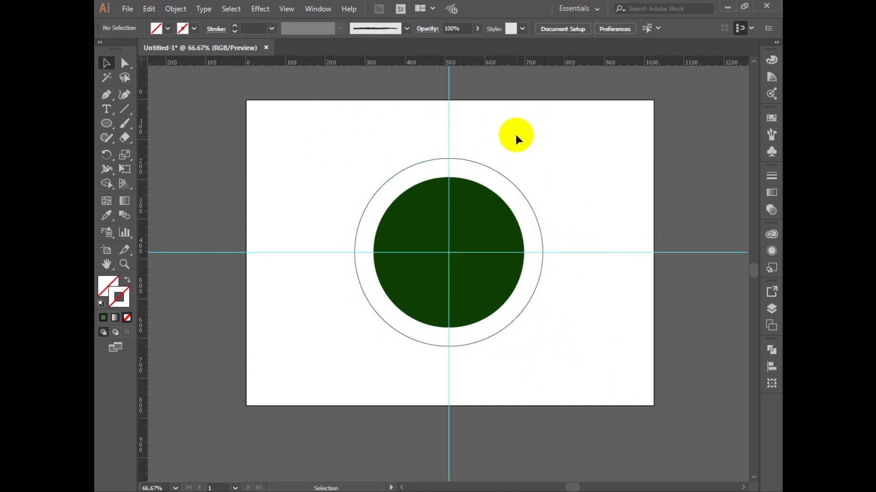
drag(511, 191, 511, 190)
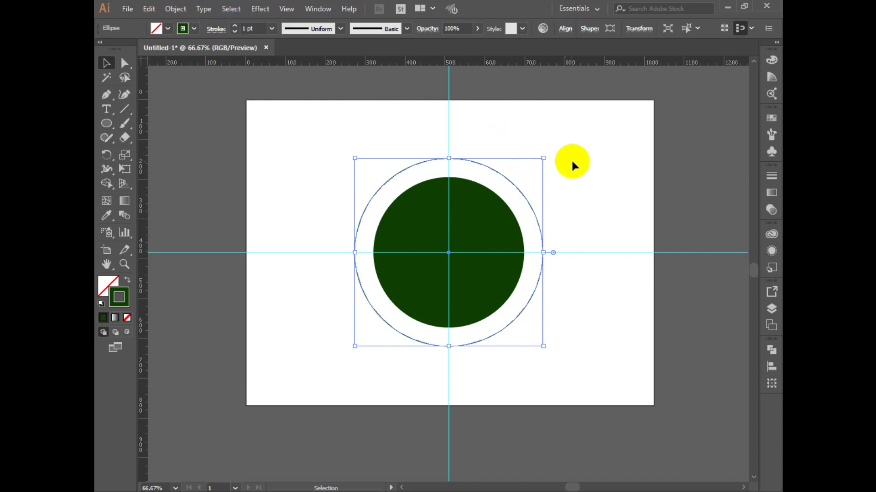
key(a)
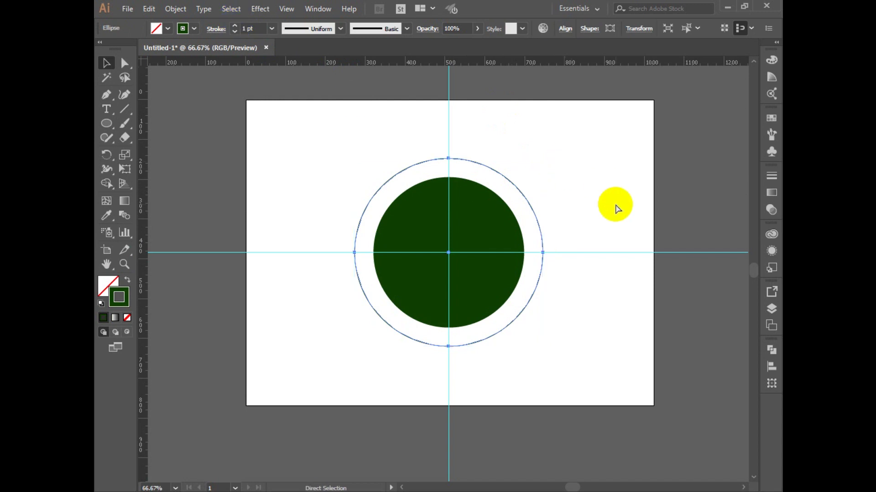
click(617, 209)
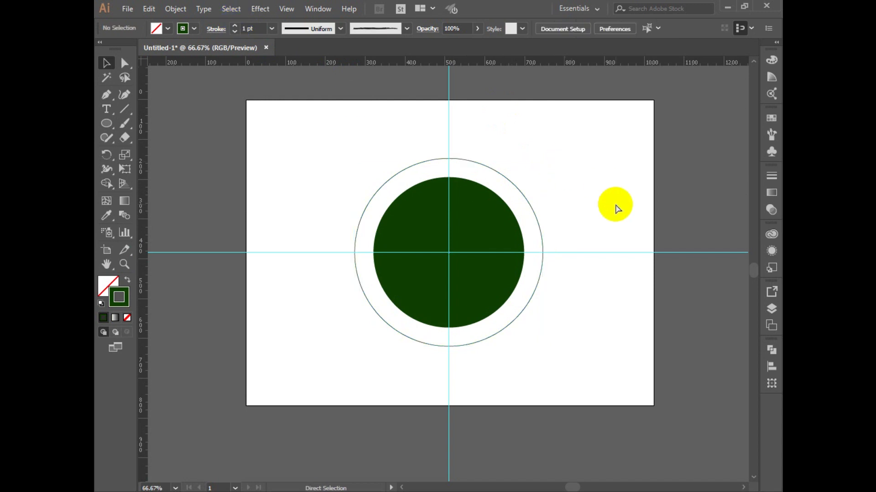
Step: Draw an open arched curve across both circles with the Pen tool, from about X 273.5, Y 496.5 to X 771.5, Y 367.5 px
click(105, 105)
click(151, 91)
click(441, 261)
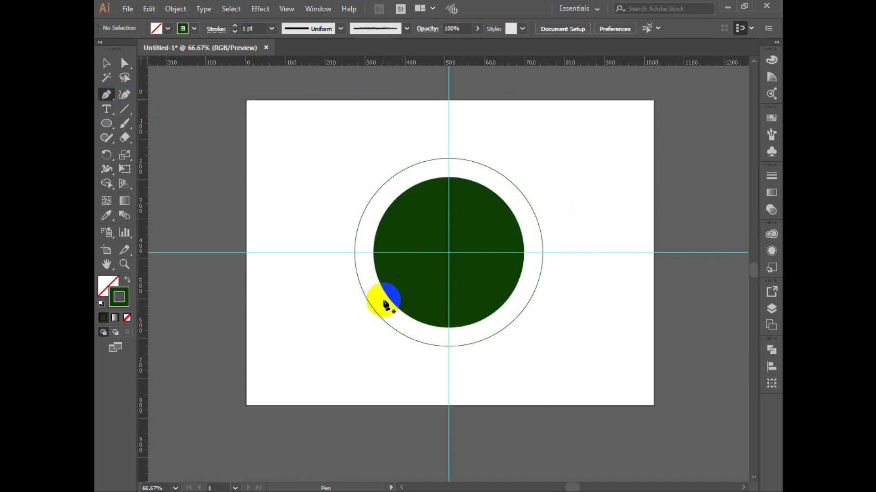
click(364, 311)
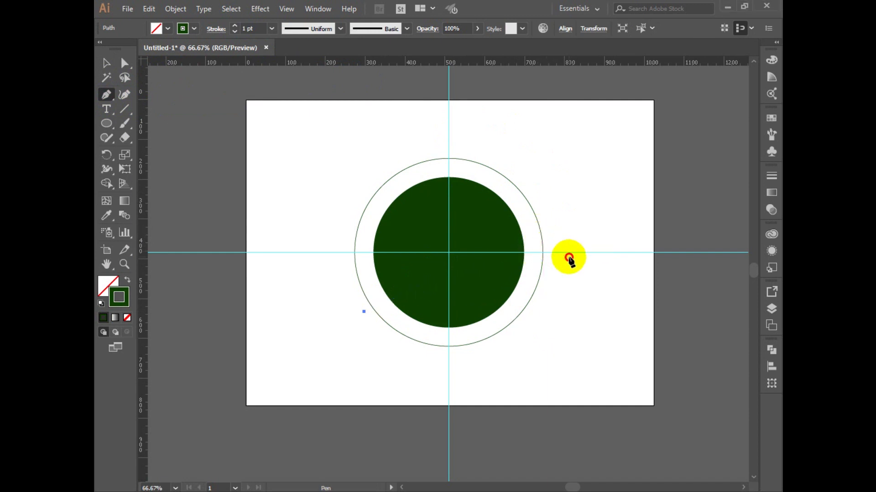
key(ctrl+z)
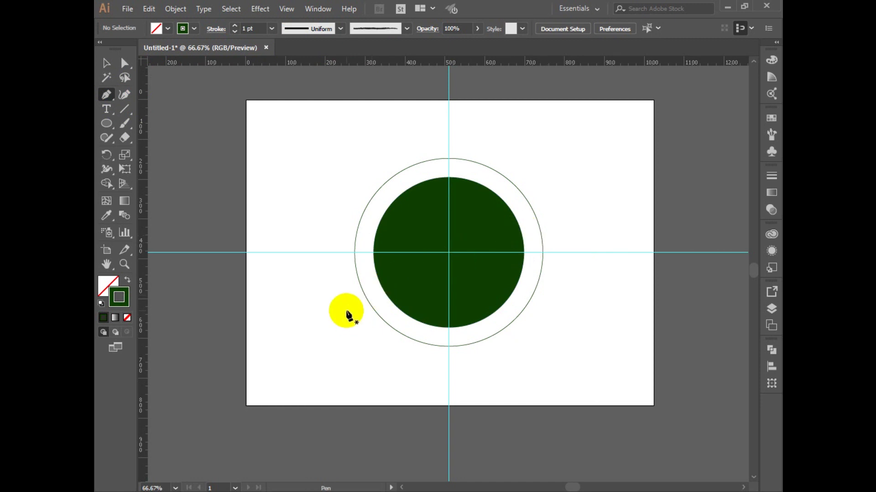
click(354, 297)
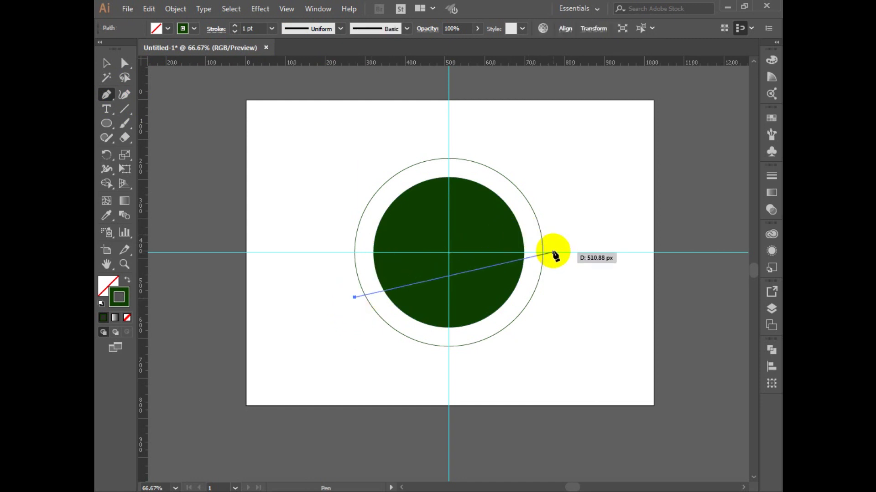
drag(553, 249, 653, 289)
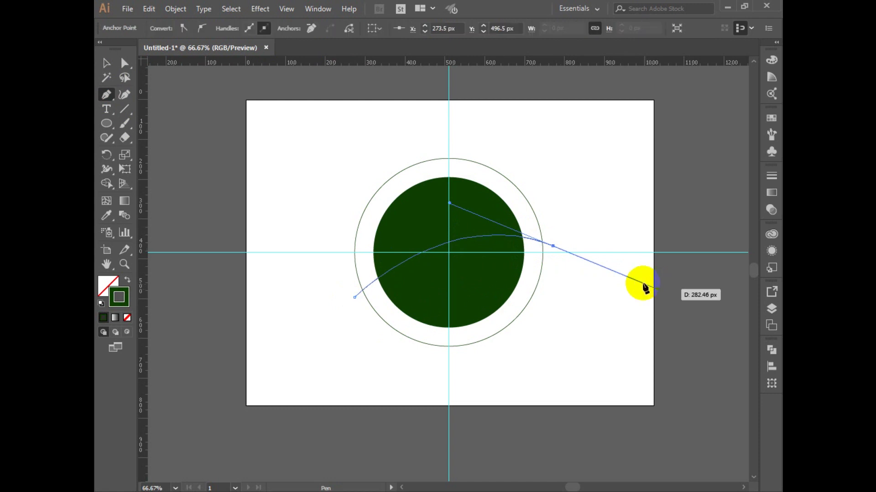
drag(554, 244, 108, 67)
click(106, 62)
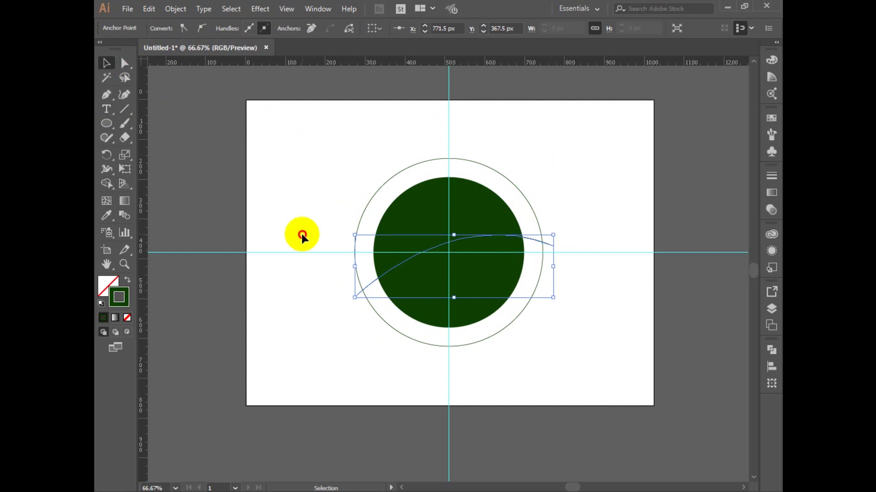
click(303, 233)
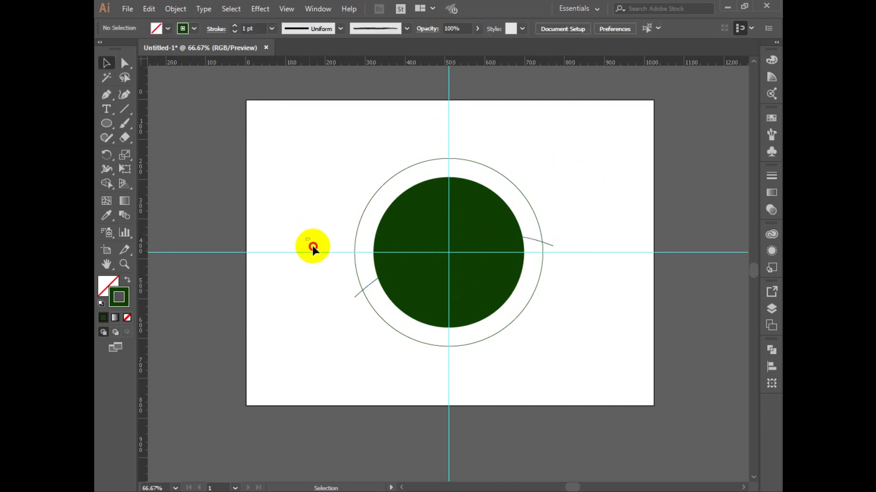
Step: Set the arched curve's stroke weight to 10 pt and its stroke colour to a medium green
click(370, 292)
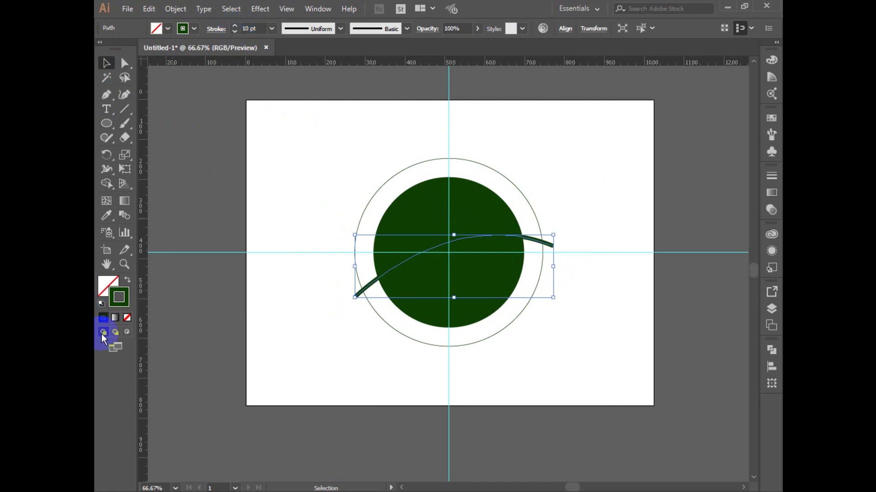
double_click(120, 298)
click(567, 250)
click(773, 182)
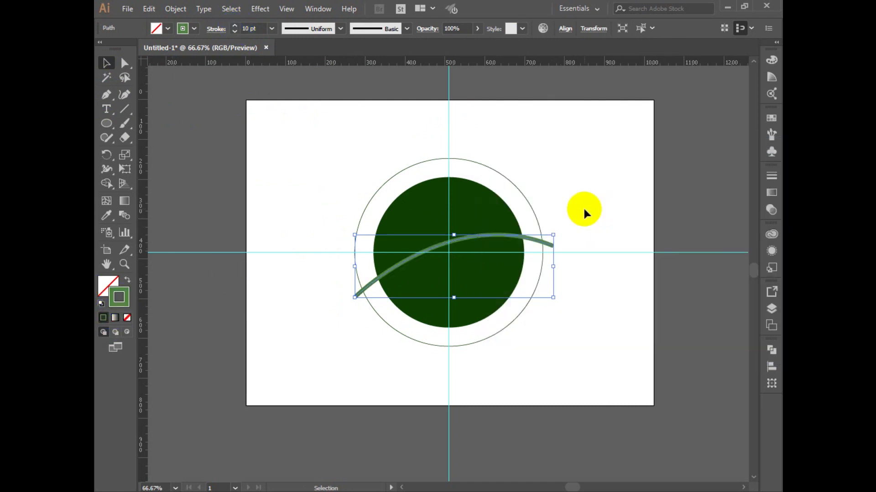
Step: Widen the curve's lower-left end to about 98 pt with the Width tool, tapering the band toward its right end
drag(103, 170, 136, 168)
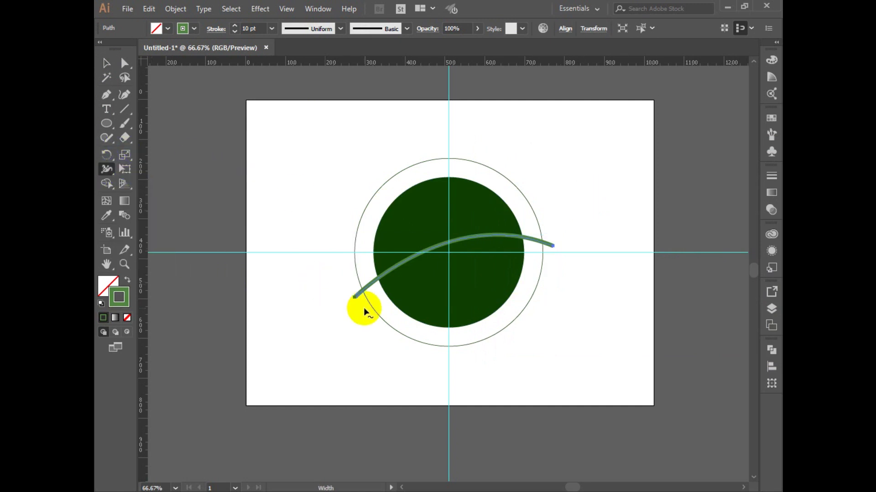
mouse_move(352, 302)
mouse_down()
mouse_move(361, 301)
mouse_move(359, 319)
mouse_up()
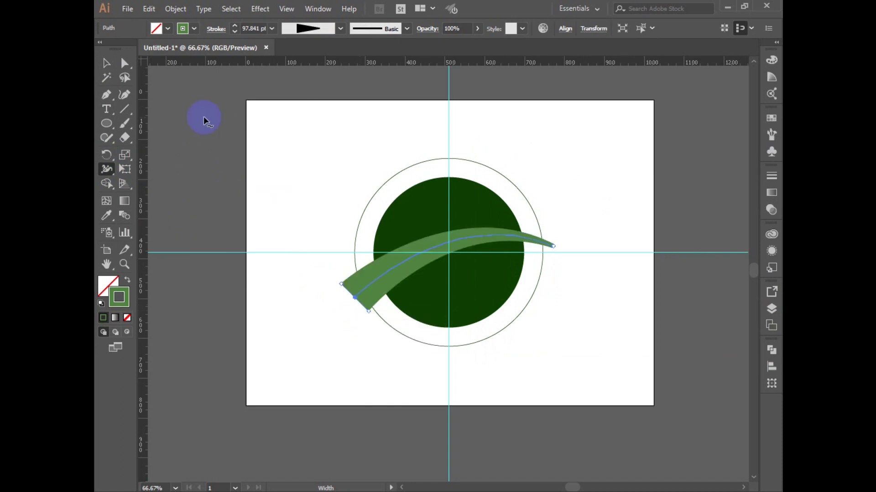
click(106, 62)
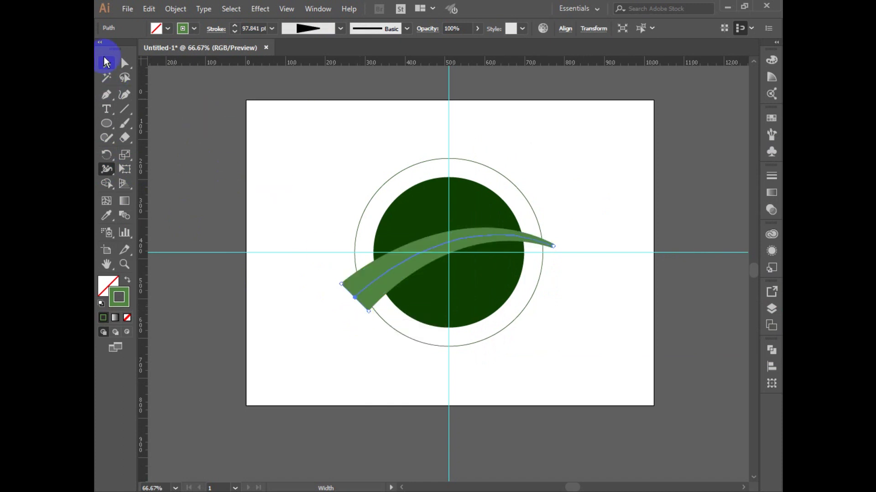
click(592, 210)
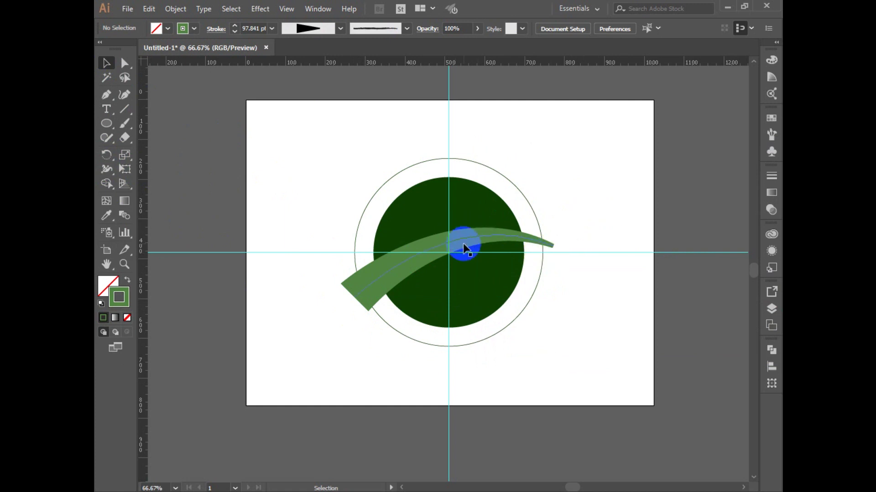
drag(465, 238, 485, 270)
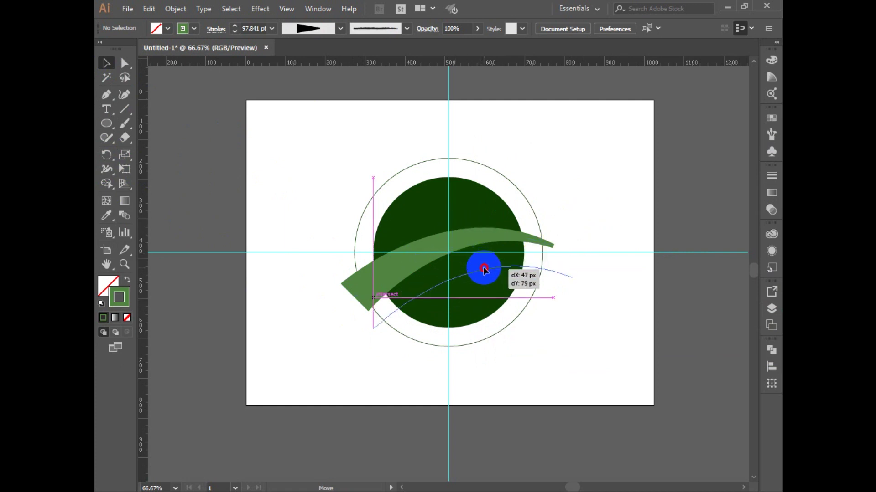
key(super)
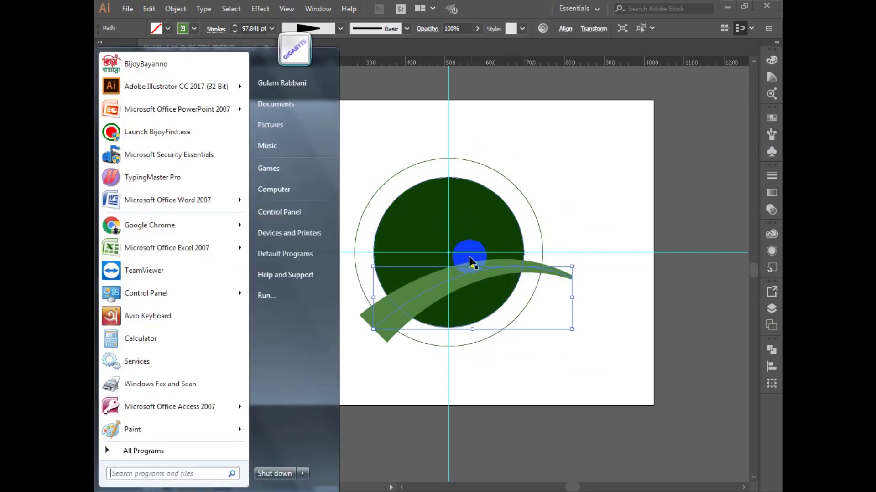
click(492, 2)
key(ctrl+z)
Step: Duplicate the tapered green band below the original, rotate the copy counterclockwise, and move its narrow tip just beneath the original's tip
drag(450, 258, 465, 280)
drag(557, 343, 578, 306)
drag(511, 256, 524, 259)
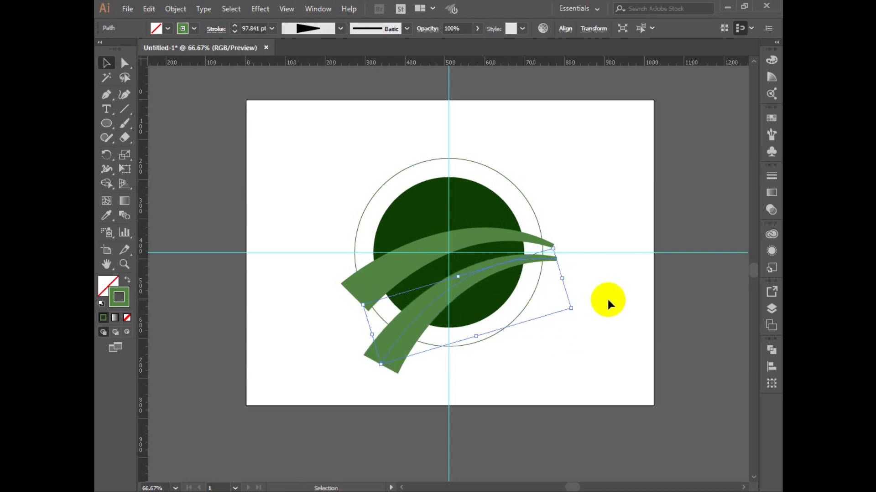
Step: Move the lower tapered band up and slightly inward so its narrow tip meets the upper band's tip
click(475, 235)
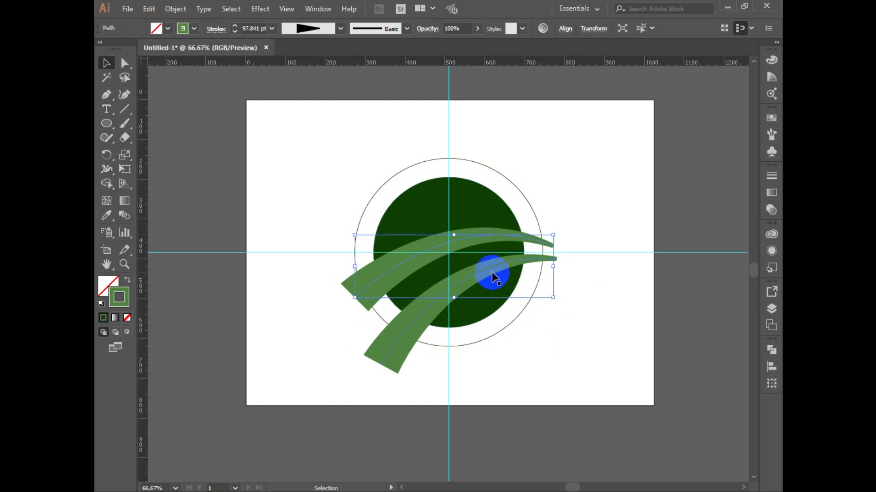
drag(491, 273, 485, 258)
click(558, 240)
click(504, 234)
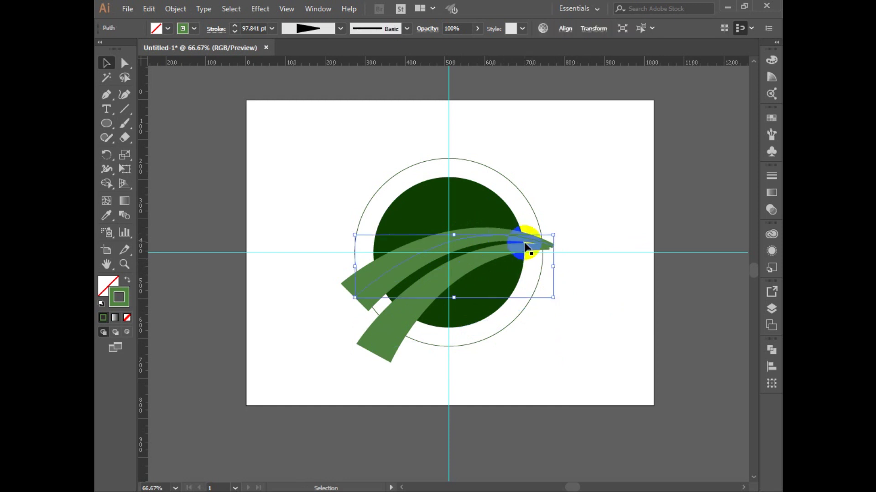
Step: Duplicate the lower tapered band as a third band beneath it, and rotate the copy slightly counterclockwise
drag(524, 252, 561, 298)
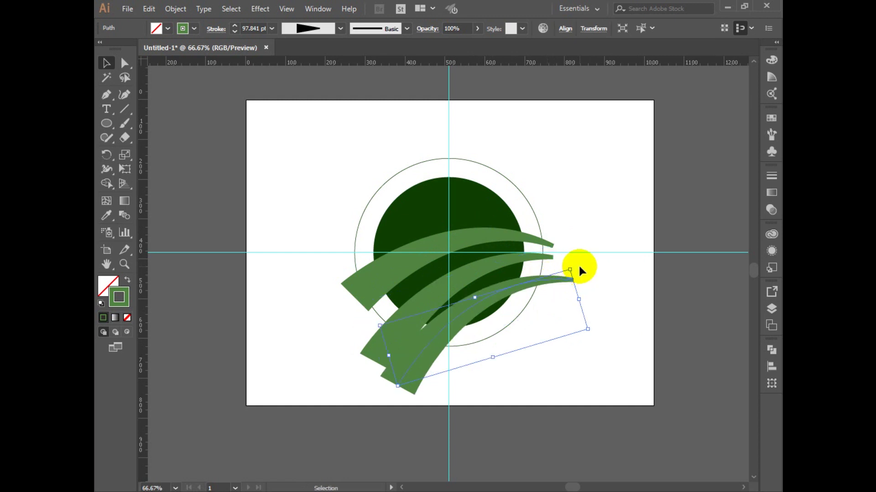
drag(574, 265, 567, 249)
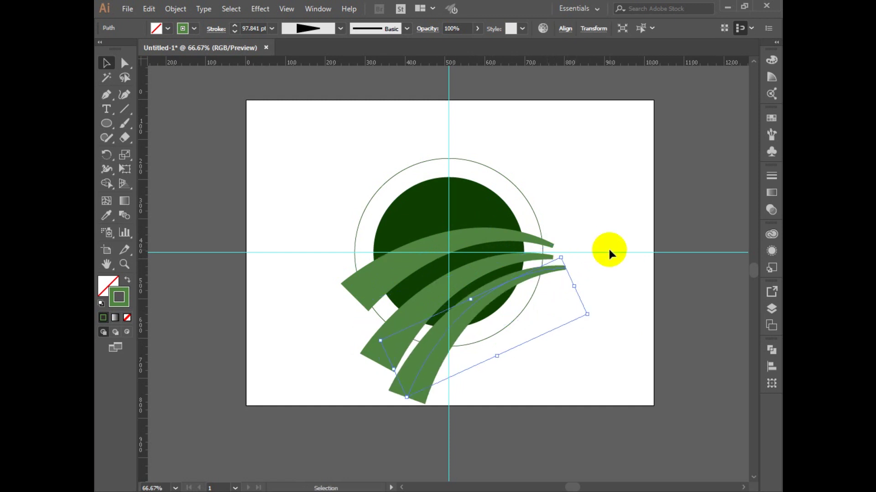
click(610, 250)
Step: Rotate the middle band slightly clockwise and the lowest band slightly counterclockwise to even out the fan of bands
click(453, 282)
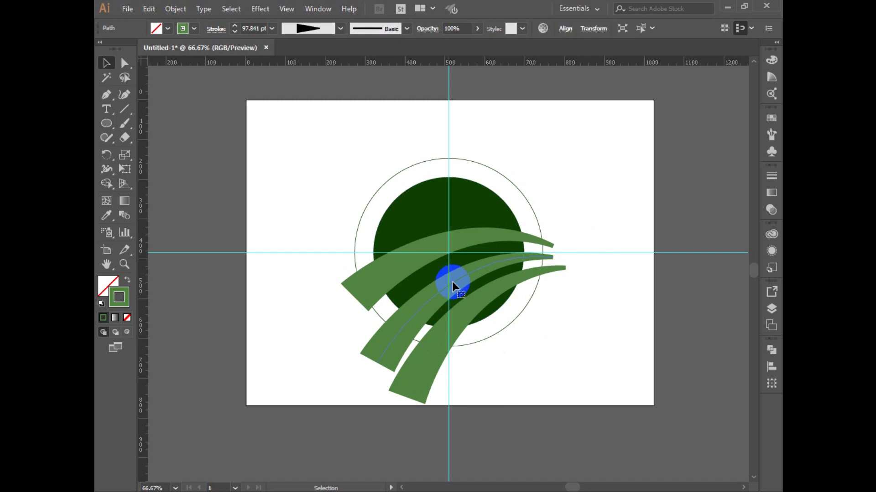
mouse_move(561, 240)
mouse_down()
mouse_move(524, 257)
mouse_move(570, 239)
mouse_up()
click(558, 269)
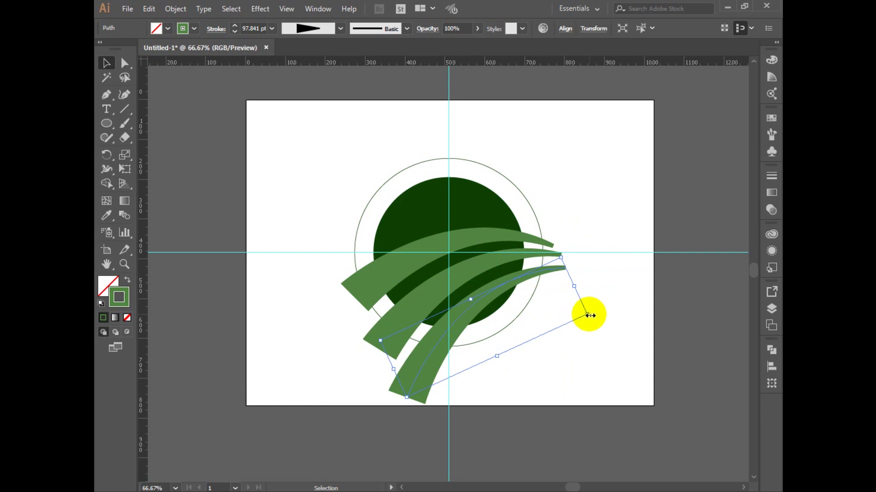
drag(595, 316, 594, 312)
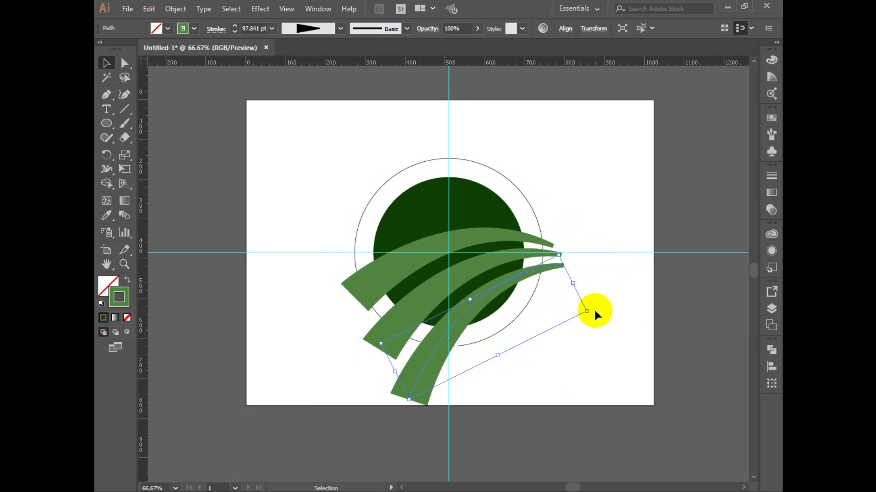
click(601, 319)
Step: Shift the middle band up and the lowest band up and inward so their narrow tips draw closer to the top band's tip
click(401, 302)
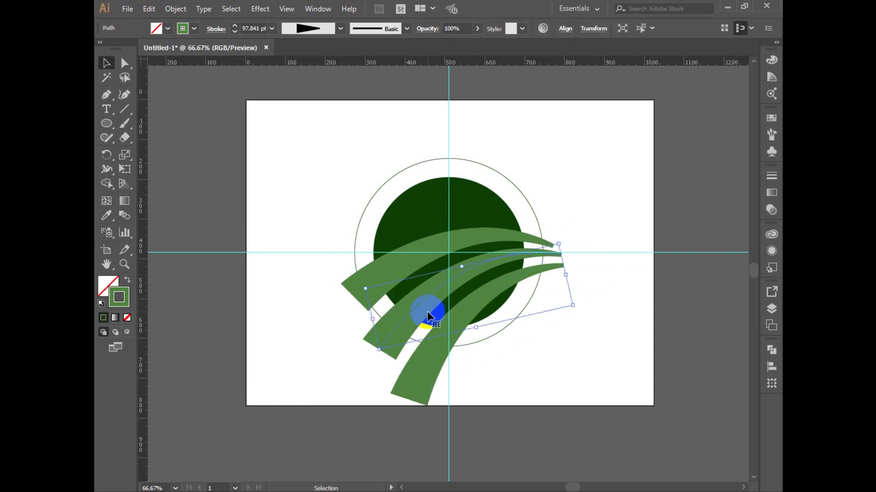
key(Up)
key(Up)
key(Up)
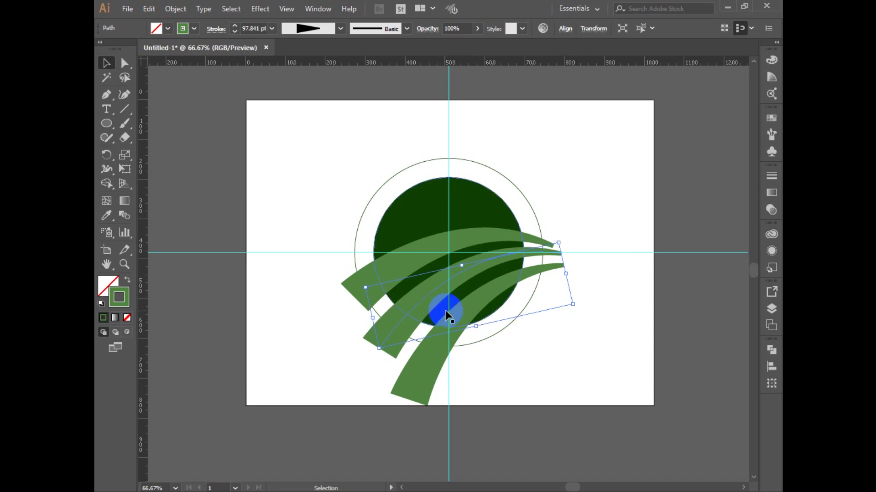
drag(548, 266, 545, 271)
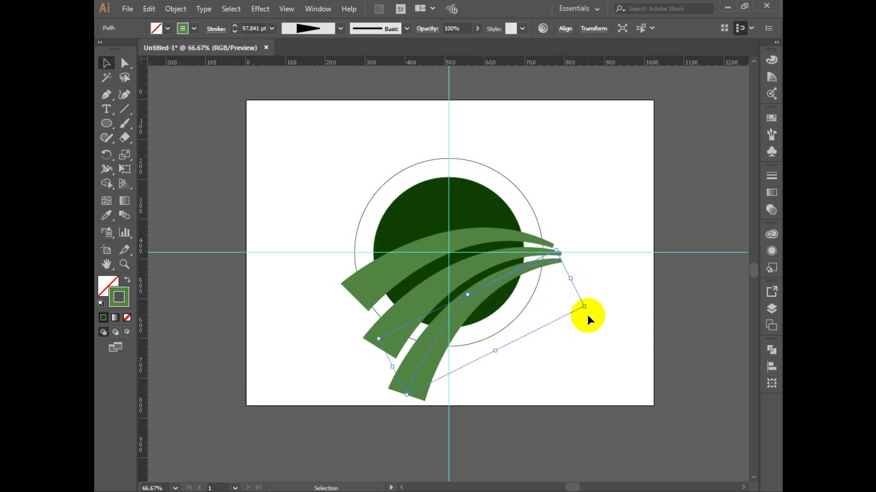
drag(588, 309, 586, 306)
drag(568, 215, 555, 279)
click(564, 249)
click(519, 250)
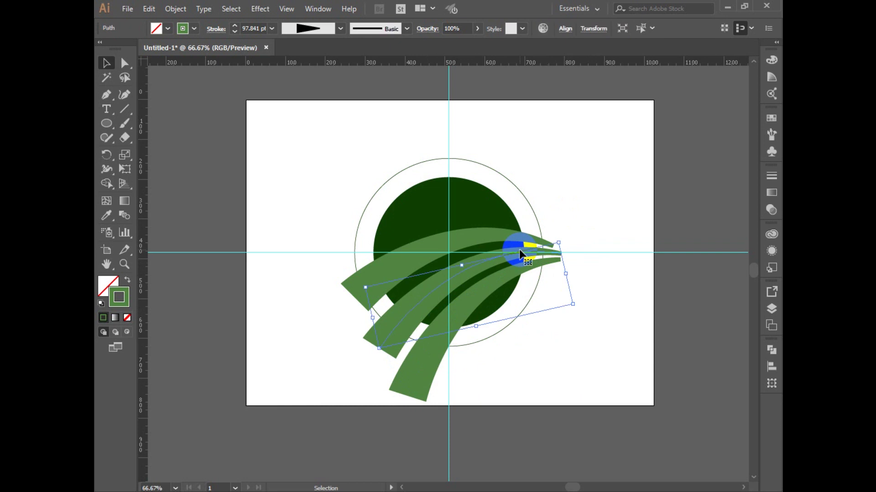
drag(519, 254, 518, 252)
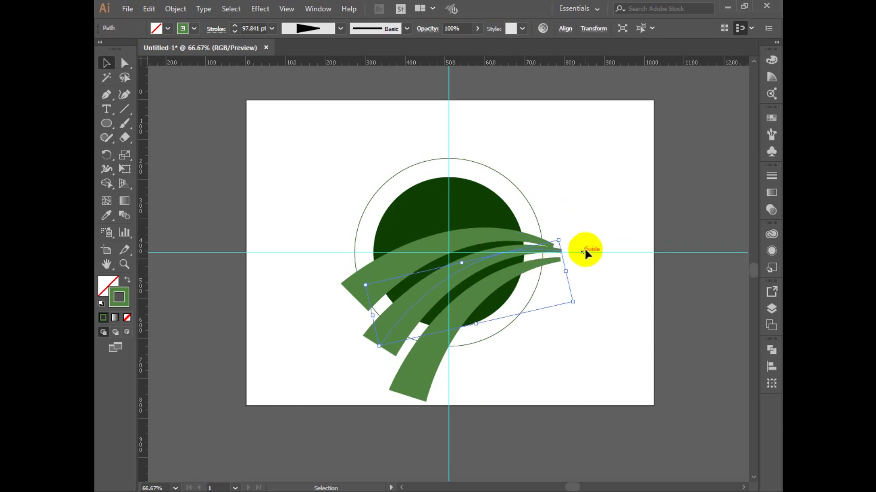
Step: Select all three tapered bands and expand their appearance into filled shapes
drag(568, 229, 553, 288)
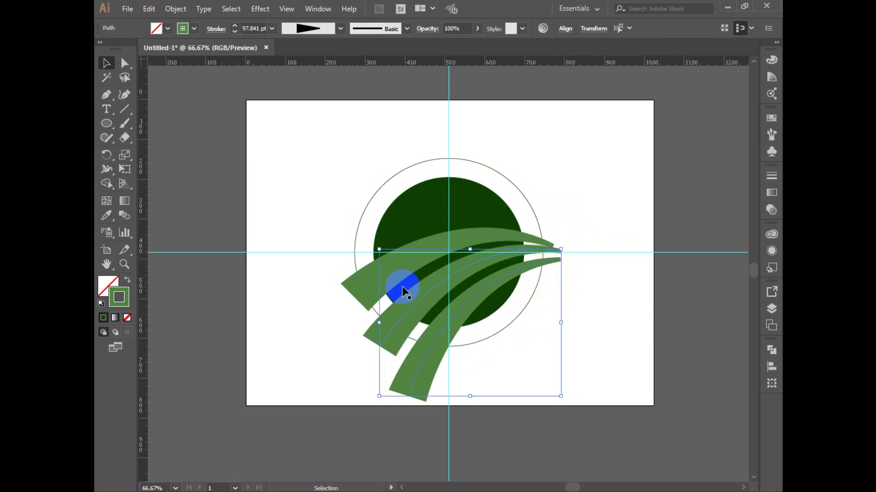
click(359, 288)
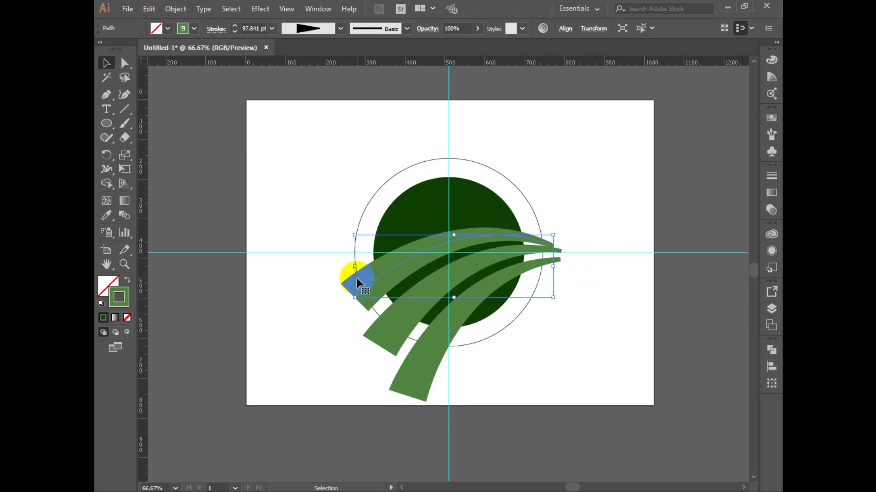
drag(549, 301, 549, 299)
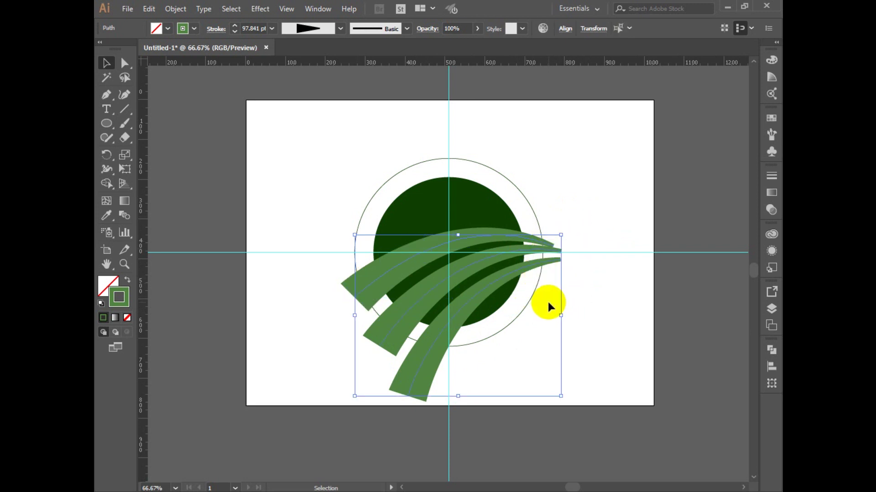
click(175, 8)
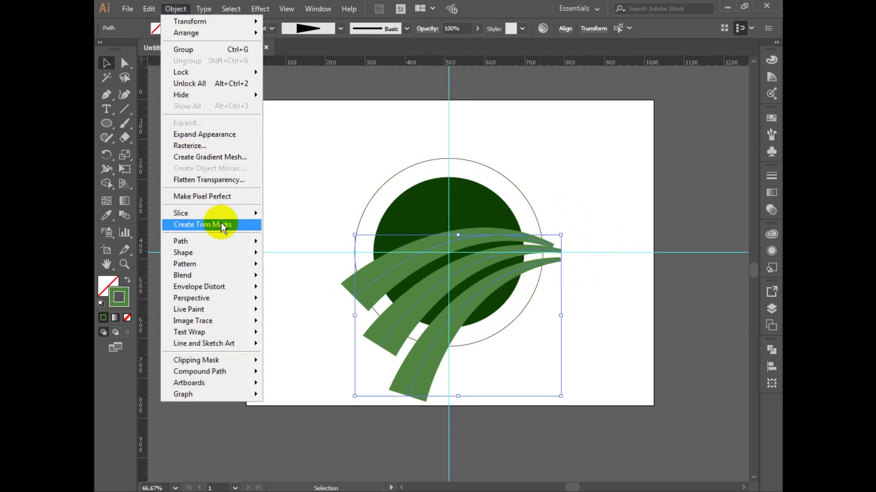
click(221, 134)
Step: Add the dark green circle to the selection and remove every band portion outside it with the Shape Builder tool
shift+click(474, 195)
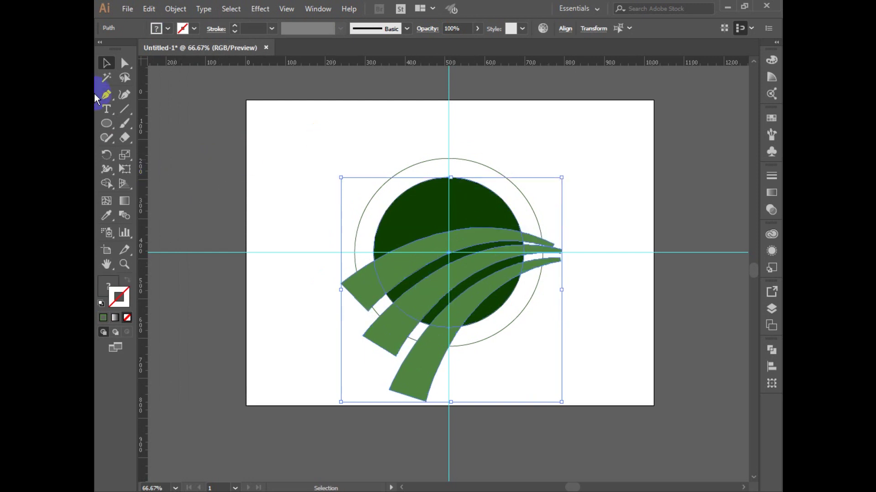
click(106, 183)
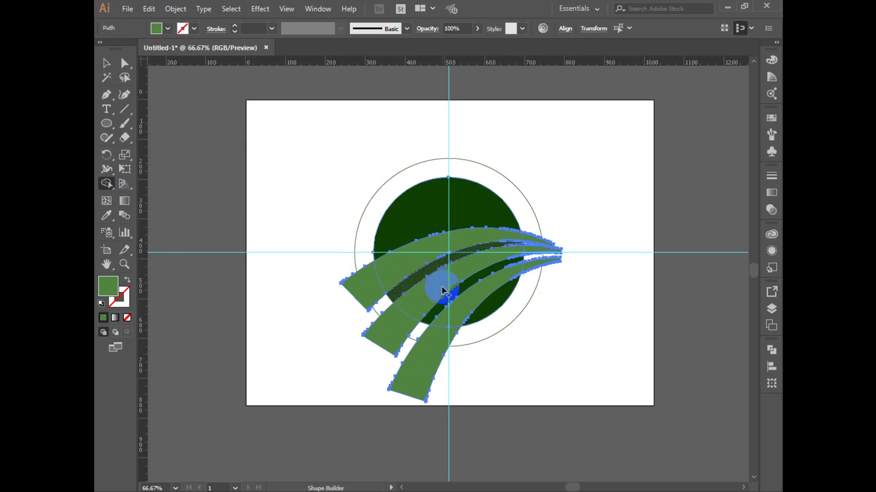
alt+click(365, 279)
alt+click(402, 340)
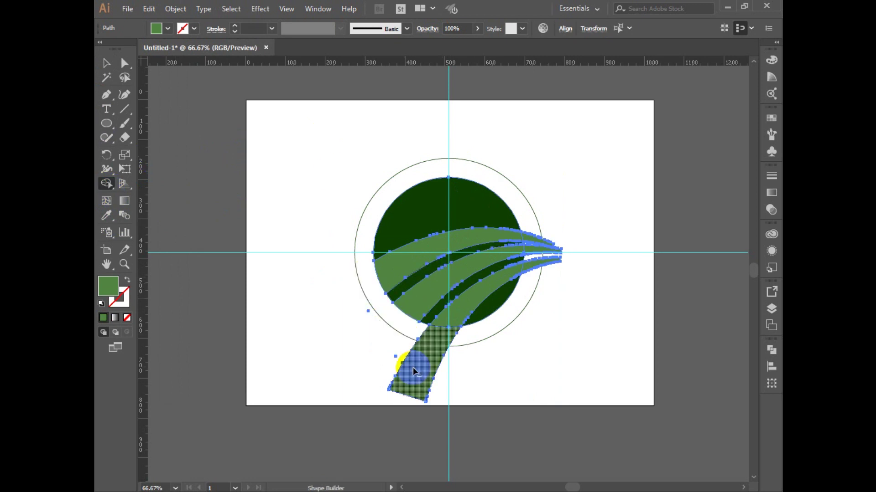
alt+click(415, 371)
alt+click(396, 355)
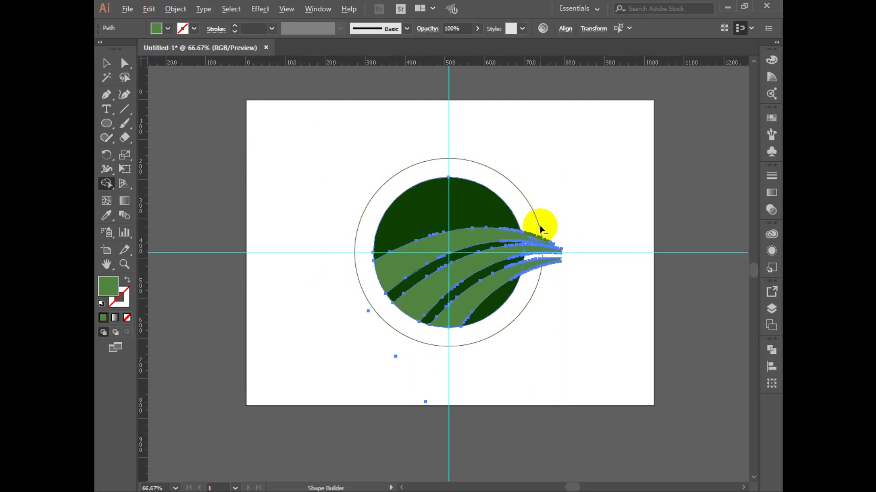
drag(530, 231, 533, 283)
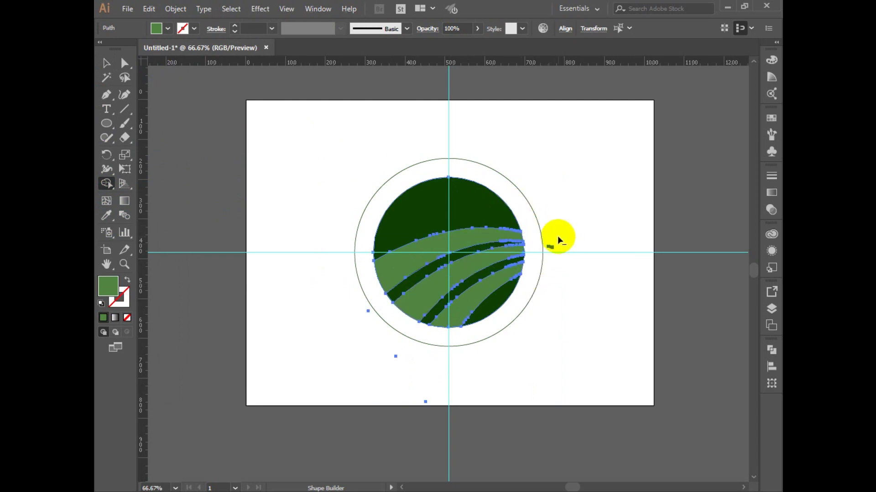
Step: Select the dark green circle and trimmed bands without the stray anchor points, and split them with the Pathfinder Divide operation
click(97, 65)
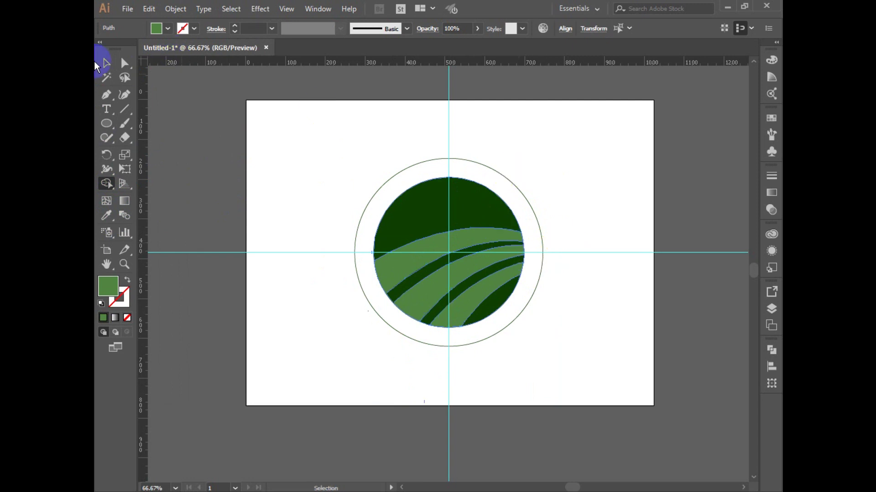
click(106, 62)
click(218, 209)
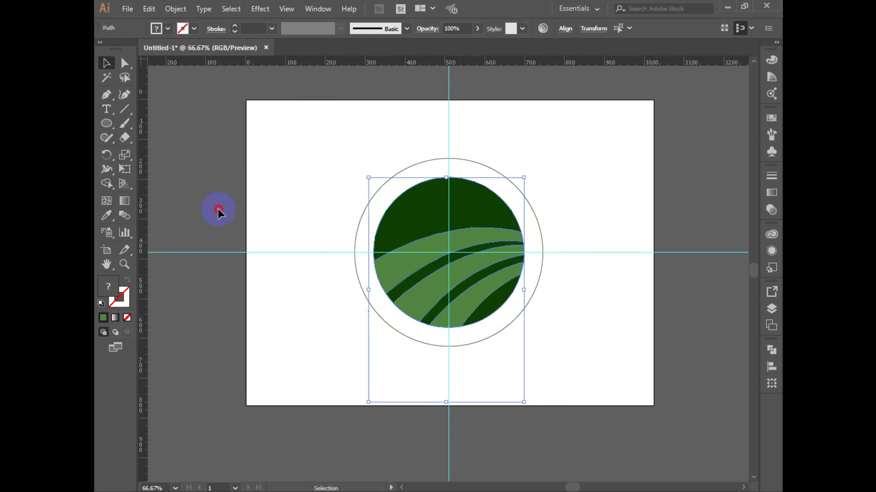
click(458, 295)
click(134, 204)
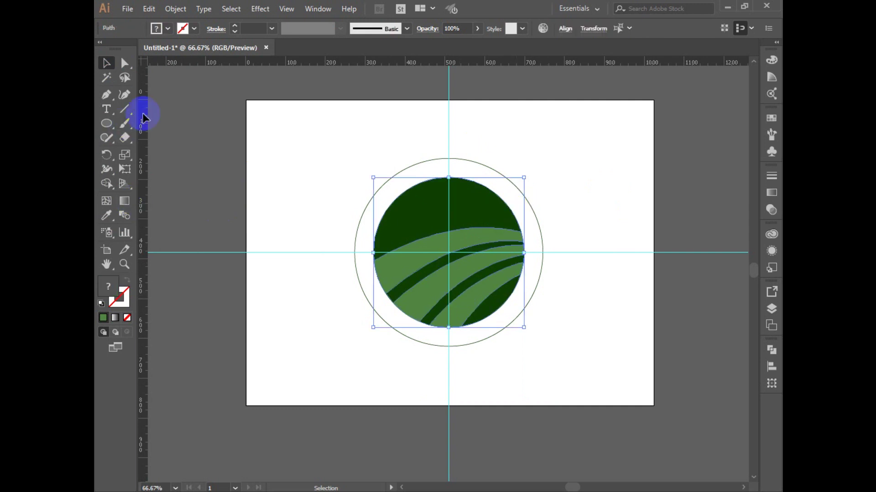
click(321, 9)
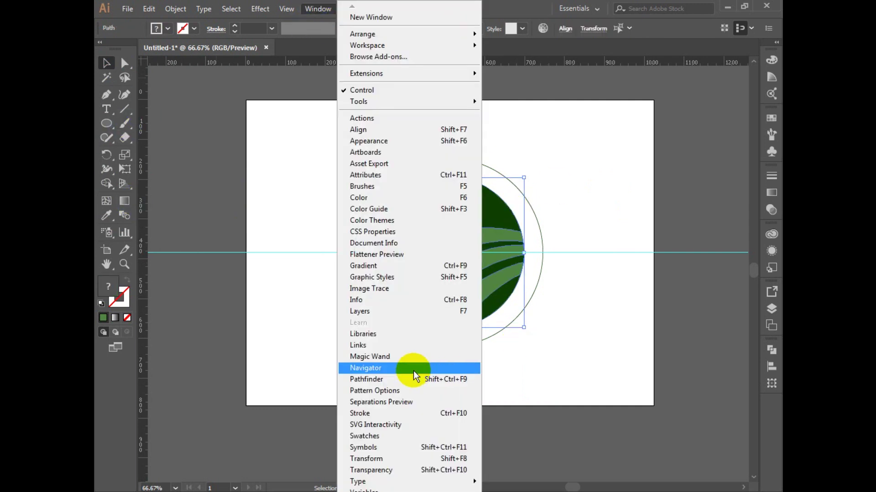
click(414, 380)
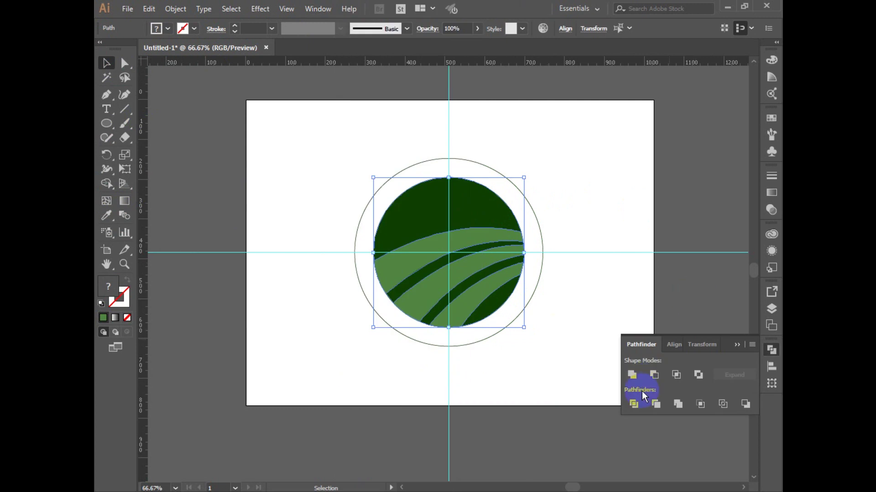
Step: Ungroup the divided pieces of the circle and clear the selection
right_click(491, 255)
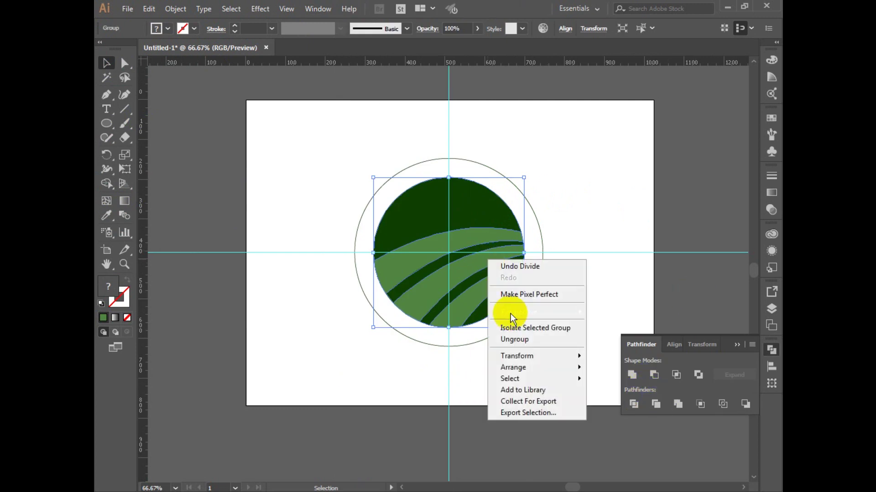
mouse_move(531, 355)
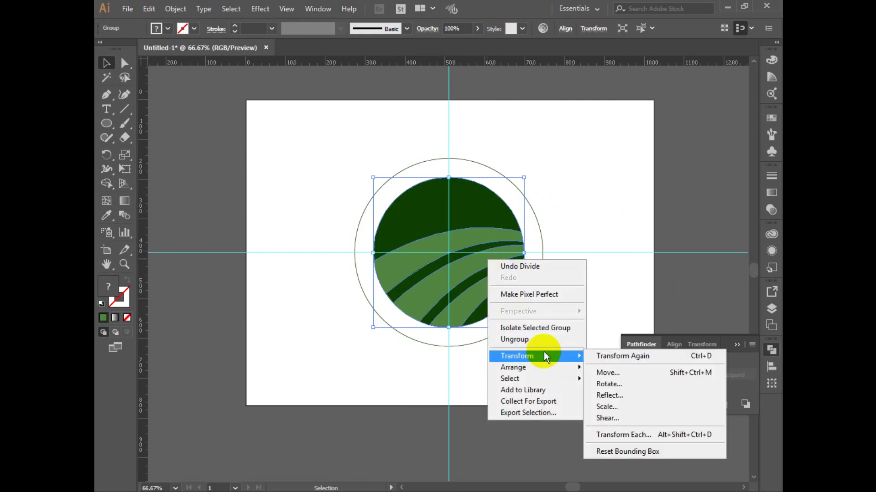
click(516, 343)
click(596, 342)
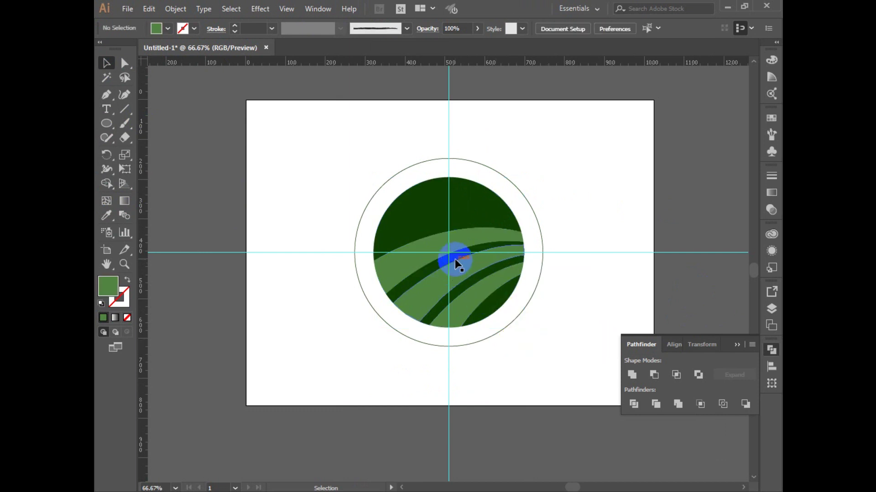
Step: Fill the uppermost light green band inside the circle with white
click(472, 250)
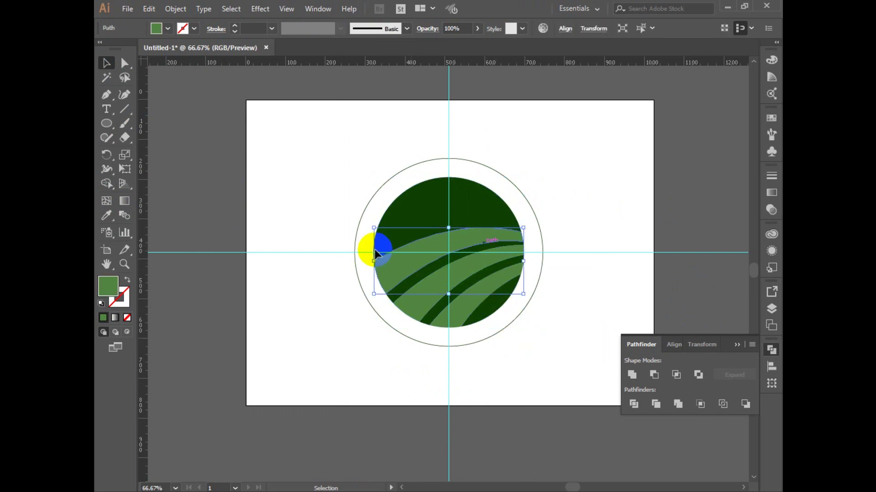
double_click(104, 287)
click(491, 178)
click(773, 183)
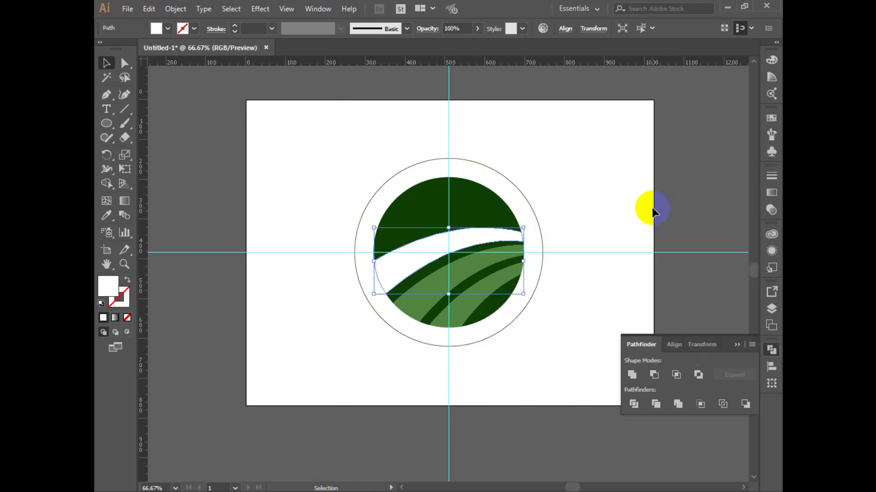
Step: Fill the thin dark green strip just below the white band with dark brown, #4c2406
click(584, 222)
click(468, 250)
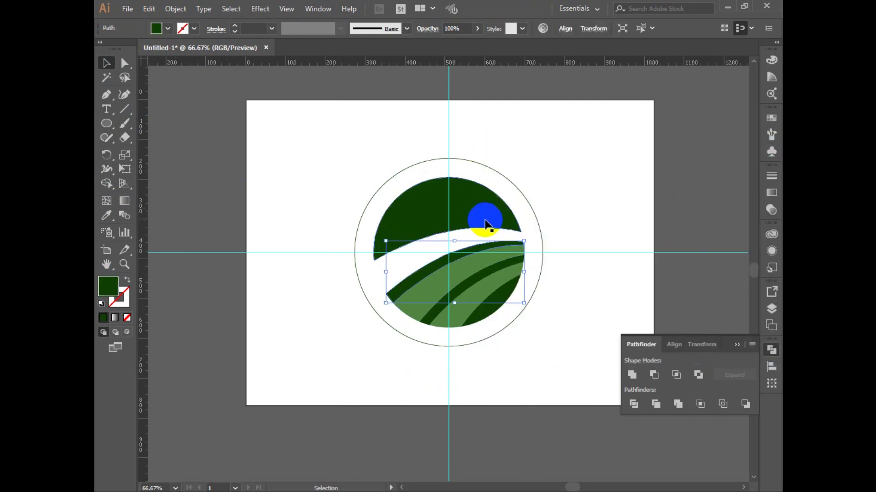
double_click(105, 285)
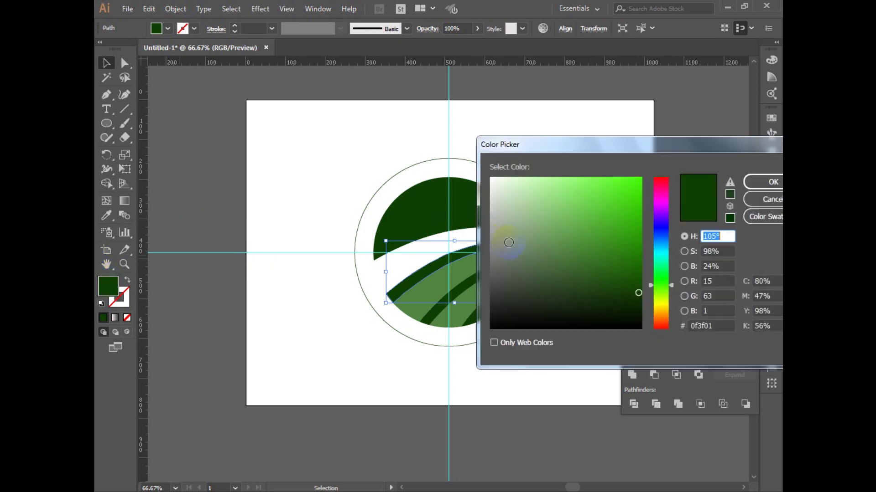
click(660, 318)
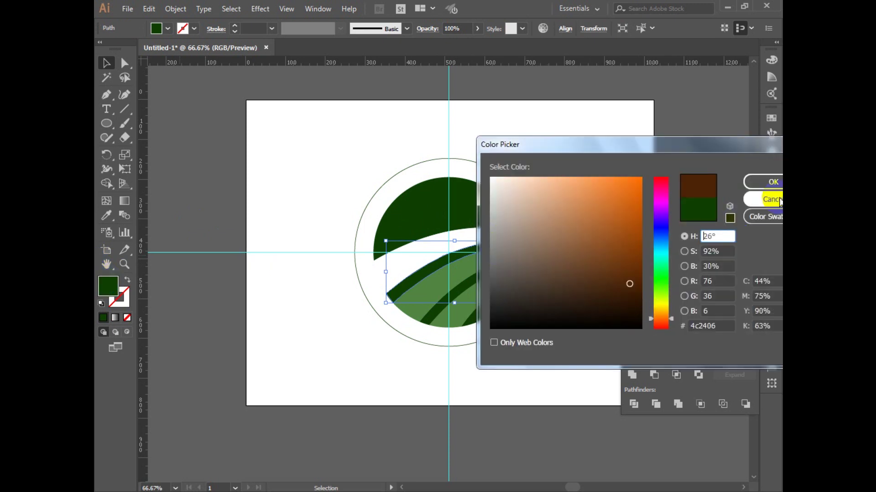
click(768, 181)
click(573, 234)
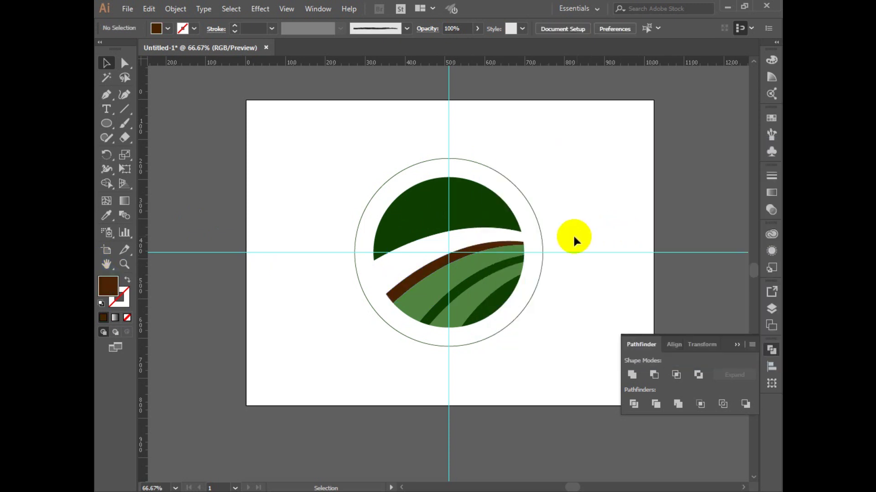
Step: Recolour the disc's top segment and lowest light green band yellow, the middle band white, and the second dark strip brown
click(521, 262)
key(ctrl+1)
click(493, 270)
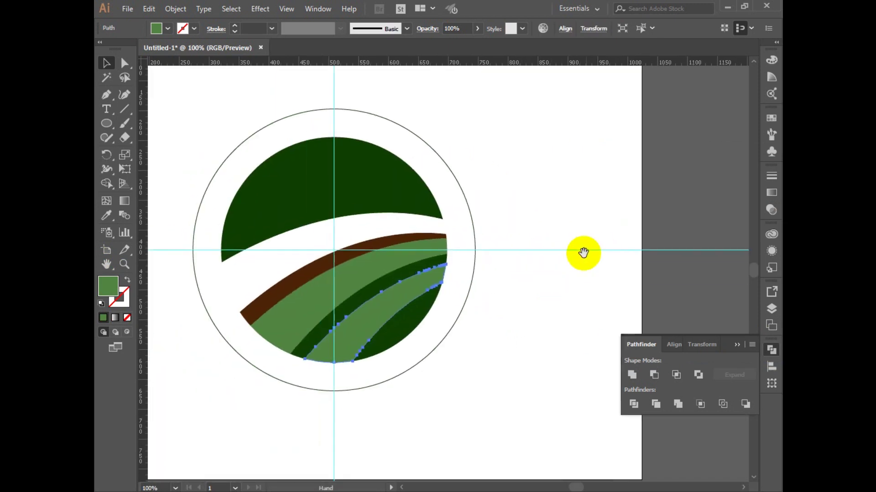
click(418, 264)
click(413, 180)
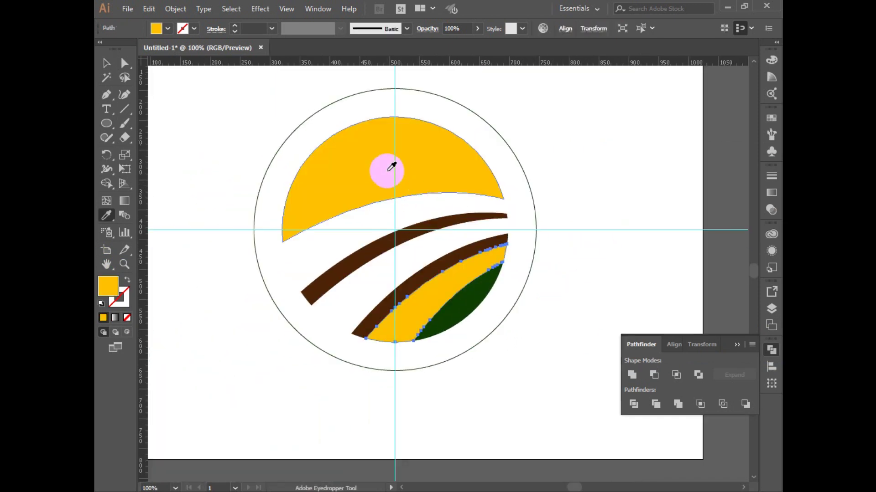
Step: Fill the remaining dark green segment at the disc's lower edge with bright green, #00b215, and clear the selection
click(105, 63)
click(448, 322)
double_click(109, 286)
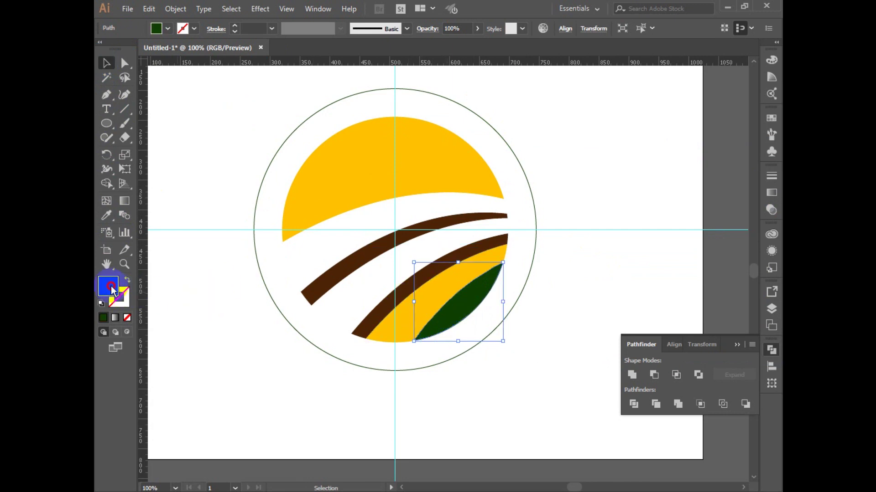
drag(655, 278, 657, 276)
click(643, 224)
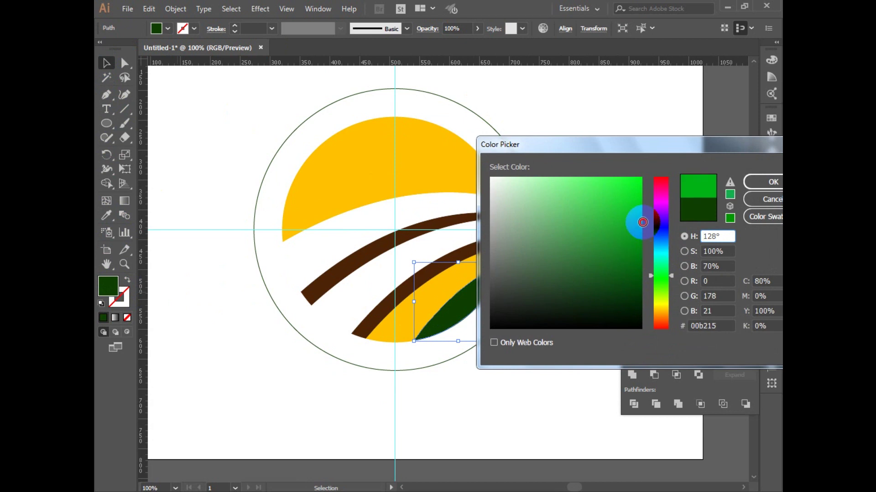
click(764, 182)
click(604, 277)
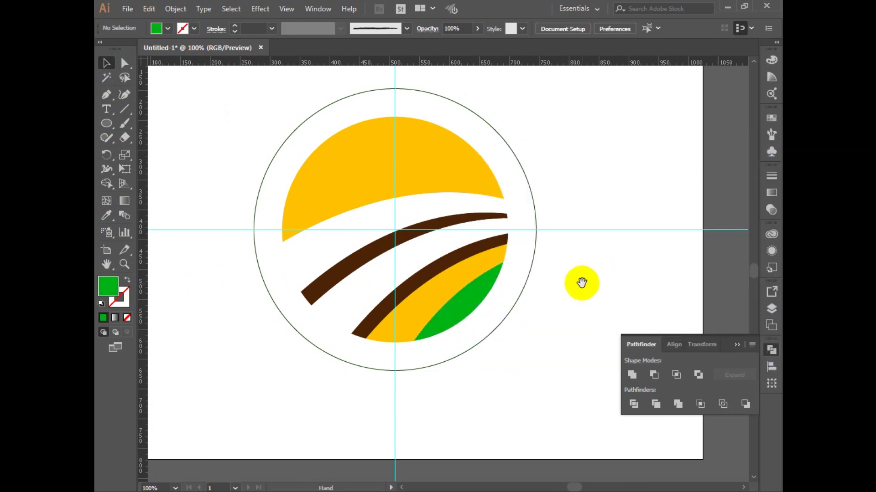
Step: Recolour the white band between the two brown strips by sampling the bright green of the lowest segment, and clear the selection
click(431, 251)
click(106, 217)
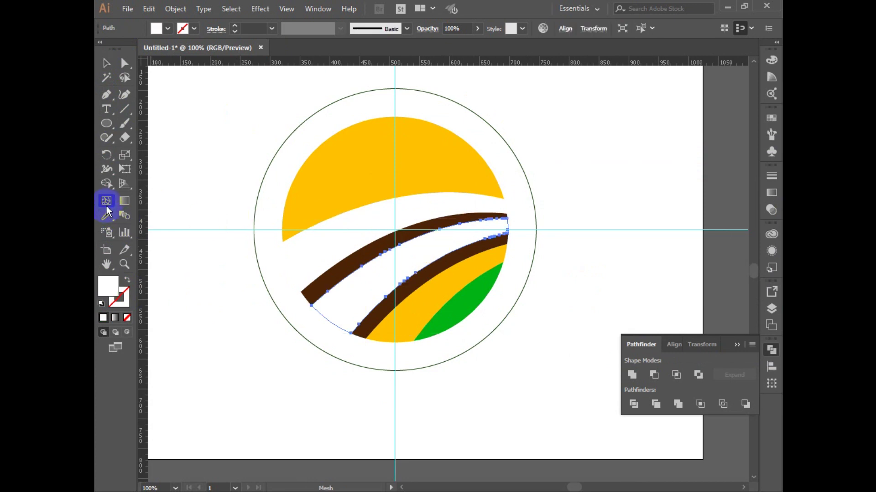
click(283, 181)
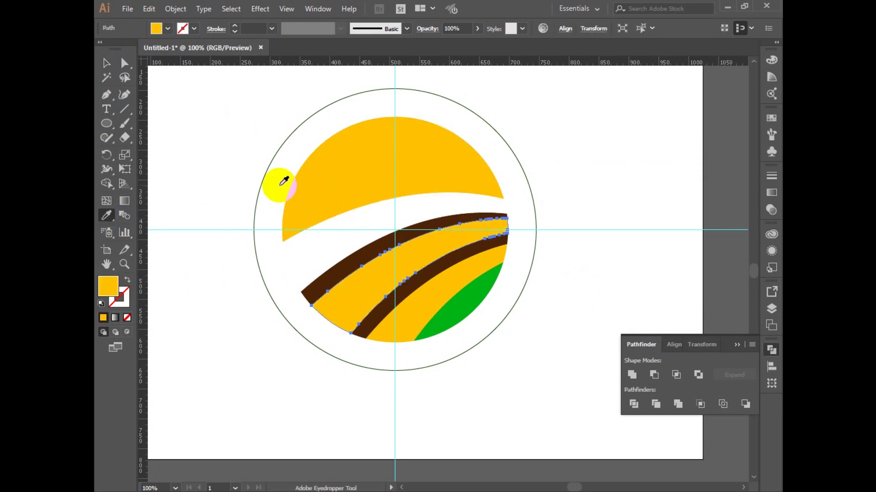
click(470, 294)
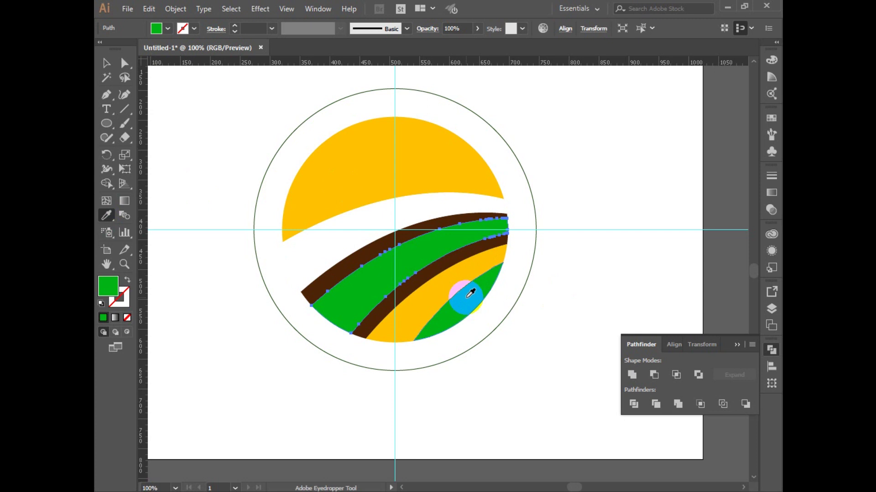
click(106, 62)
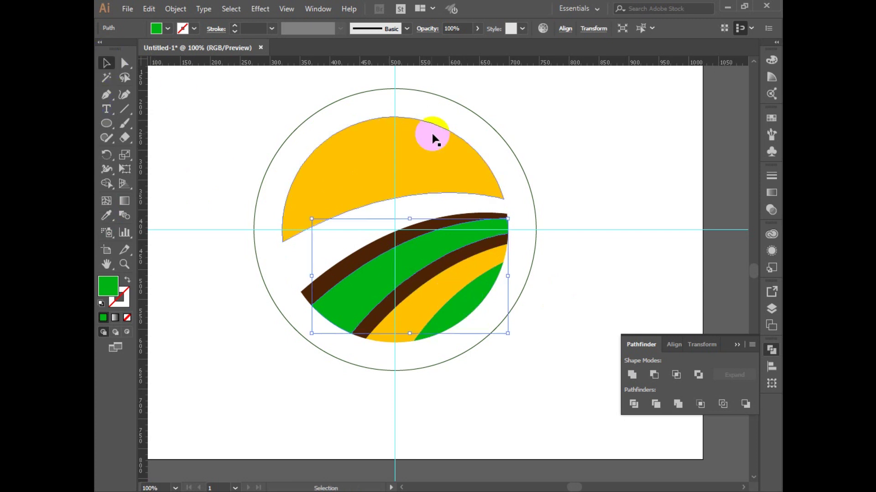
click(523, 114)
drag(589, 120, 603, 119)
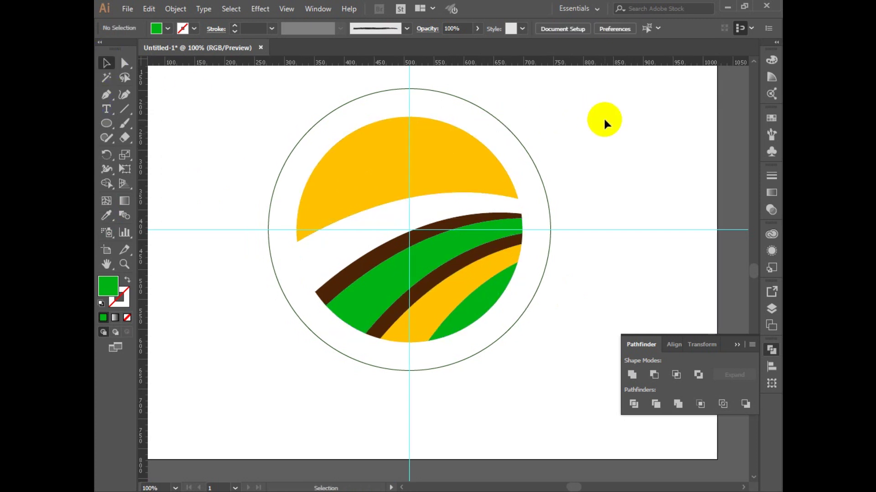
Step: Draw a short vertical line upward from the outline circle's top anchor along the vertical guide
click(124, 109)
drag(436, 107, 422, 150)
key(ctrl+z)
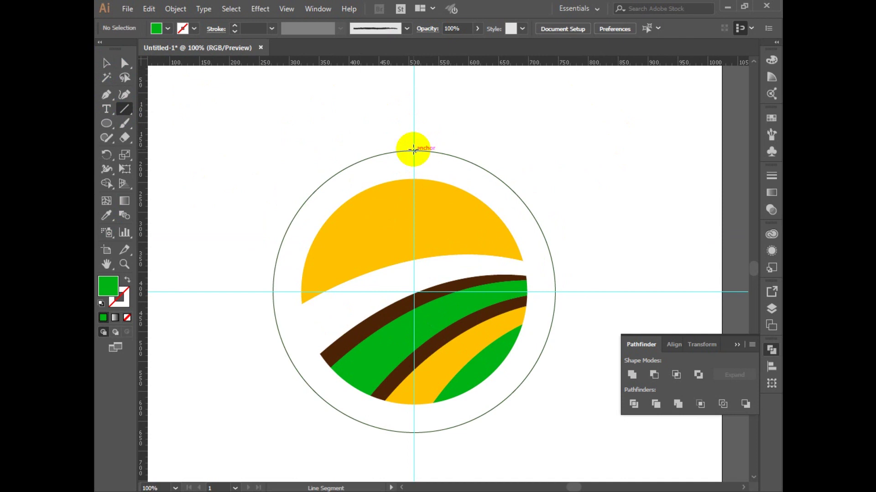
drag(413, 150, 414, 119)
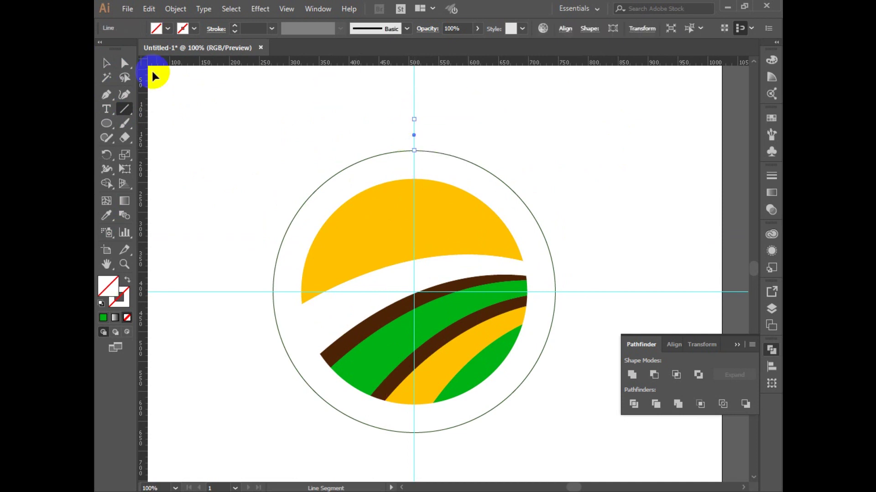
Step: Give the short vertical line a bright green #00b215 stroke of 3 pt
click(106, 63)
click(119, 297)
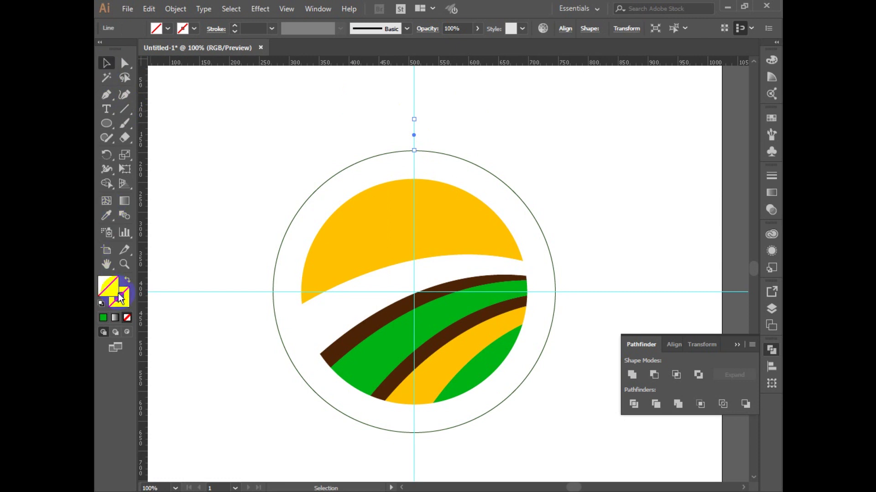
click(104, 319)
click(299, 104)
drag(329, 104, 472, 132)
click(248, 28)
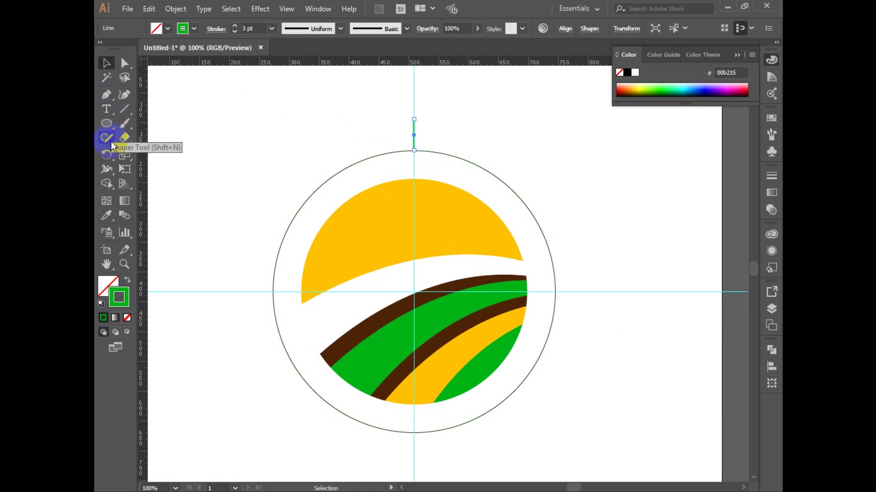
Step: Rotate a copy of the line by 15° about the circle's centre and repeat it to get five rays on the left side
drag(107, 154, 163, 155)
click(419, 289)
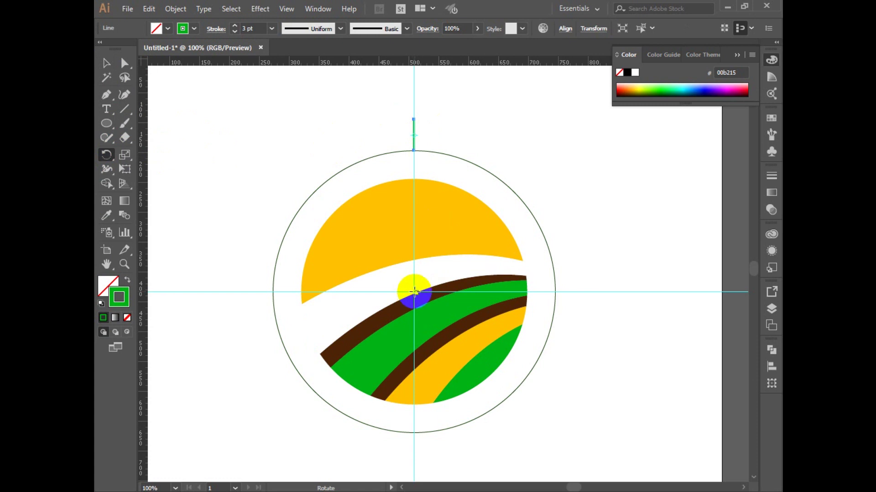
alt+click(415, 292)
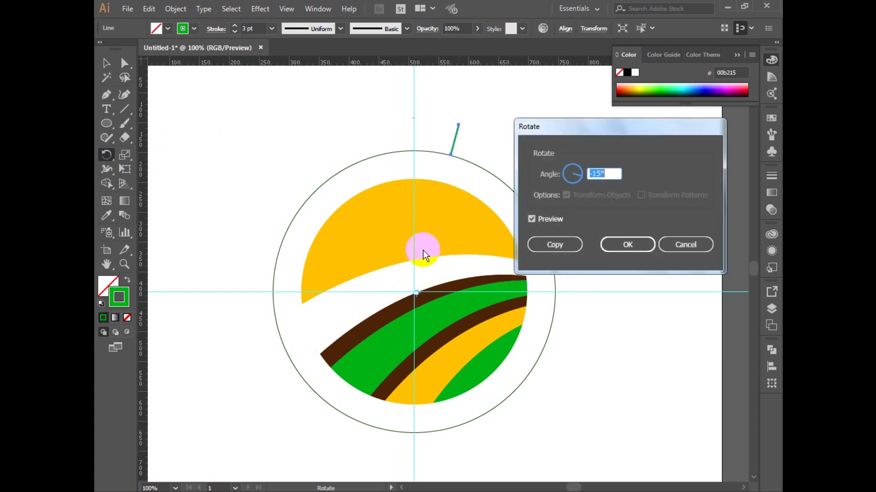
text(15)
click(553, 244)
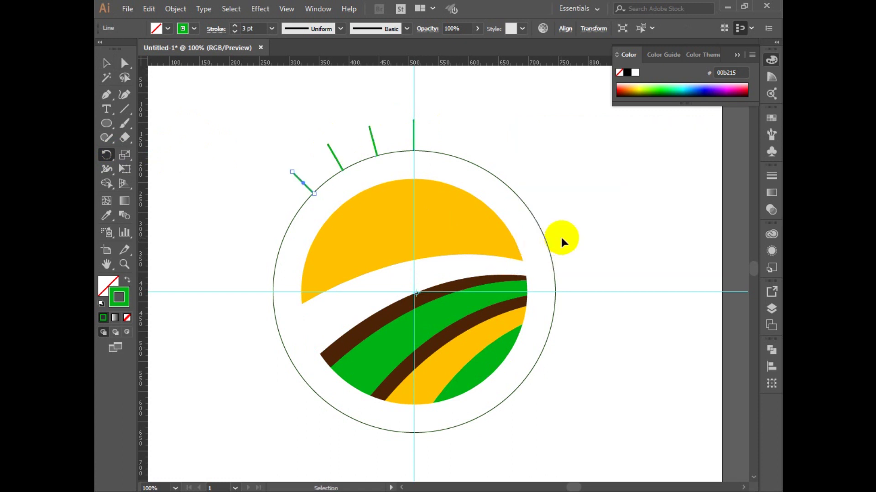
key(ctrl+d)
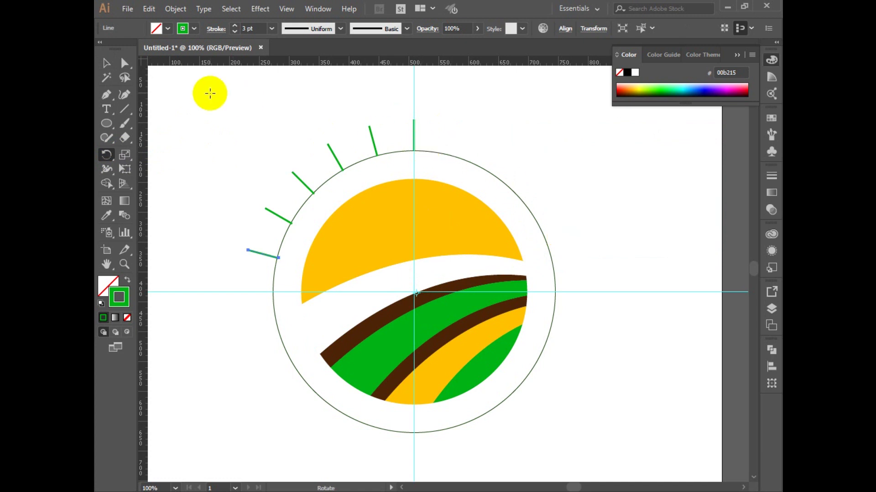
Step: Rotate a copy of the vertical line by -15° about the circle's centre and repeat it to get five rays on the right side
click(103, 63)
drag(480, 122, 409, 132)
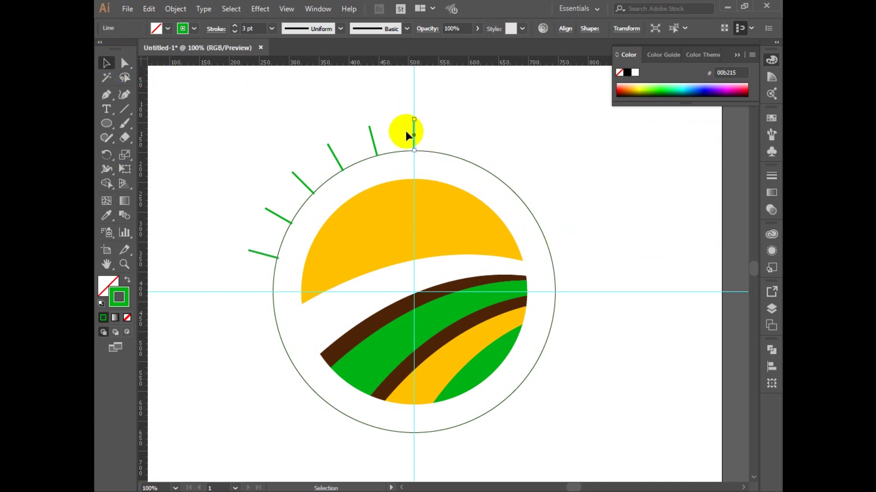
click(106, 155)
click(414, 292)
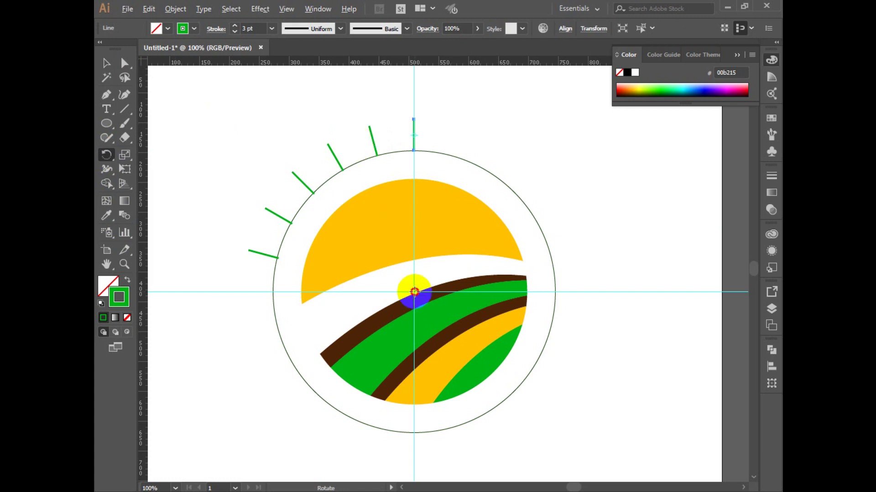
click(603, 172)
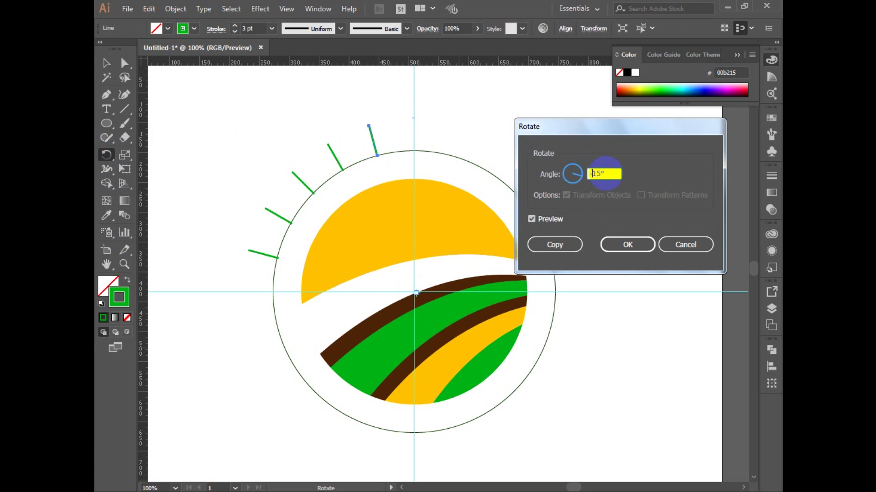
click(569, 249)
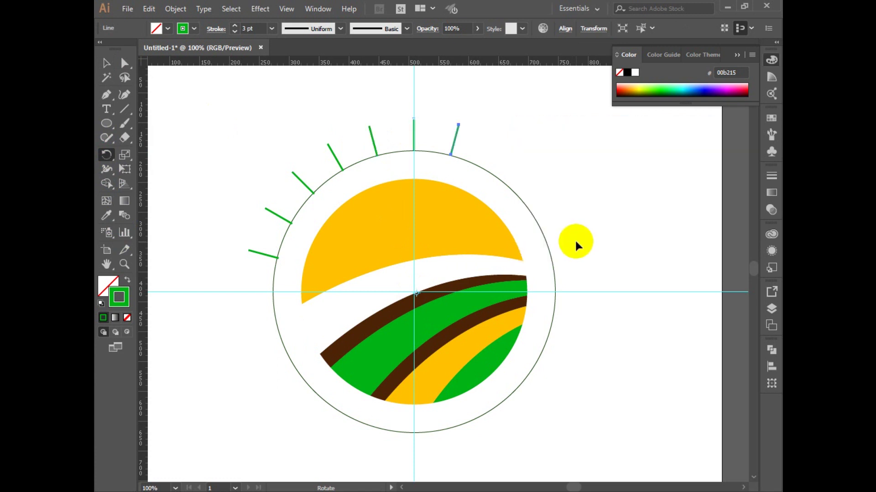
key(ctrl+d)
key(ctrl+d)
key(ctrl+d)
key(ctrl+d)
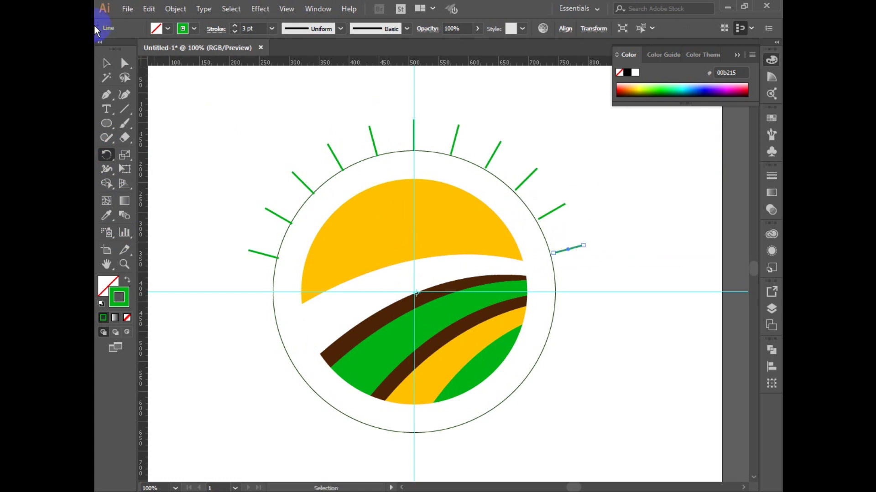
click(106, 64)
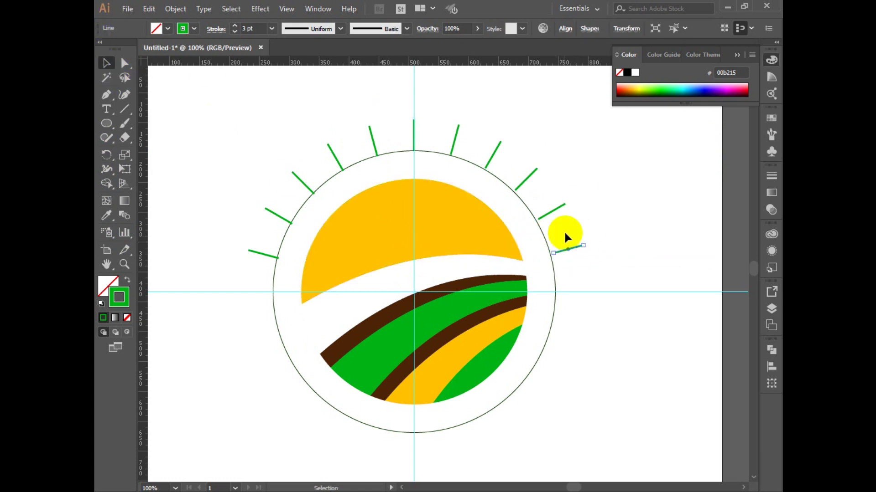
click(614, 274)
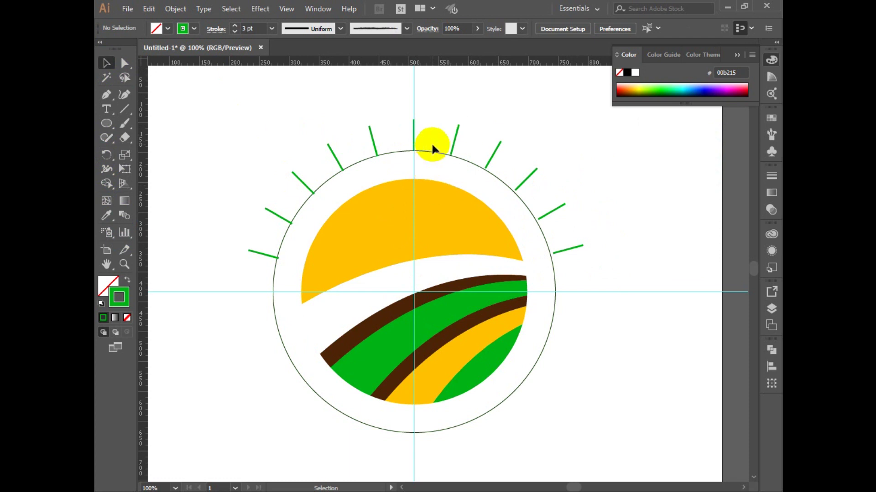
Step: Unlock all objects and delete the thin outline circle around the disc
right_click(364, 118)
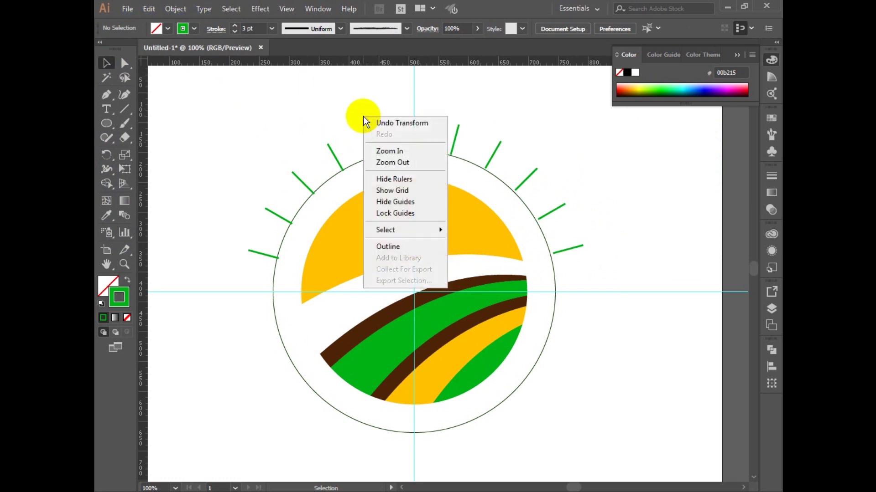
click(304, 121)
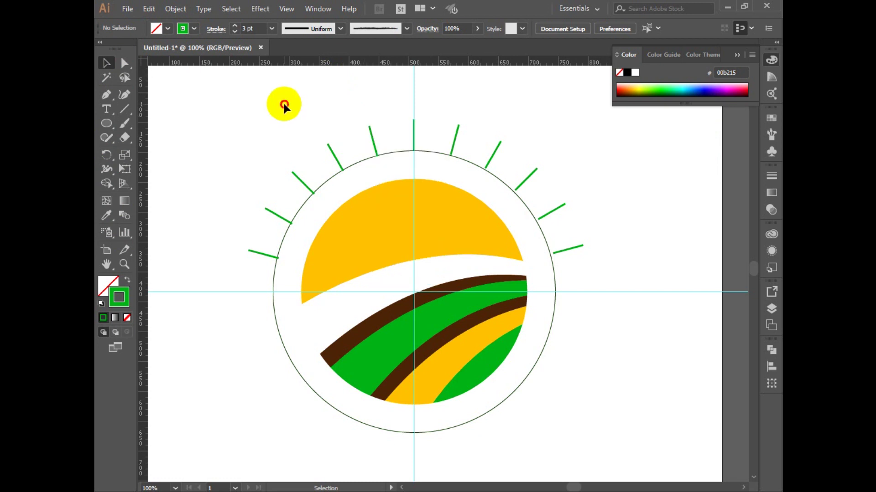
key(ctrl+alt+2)
click(308, 117)
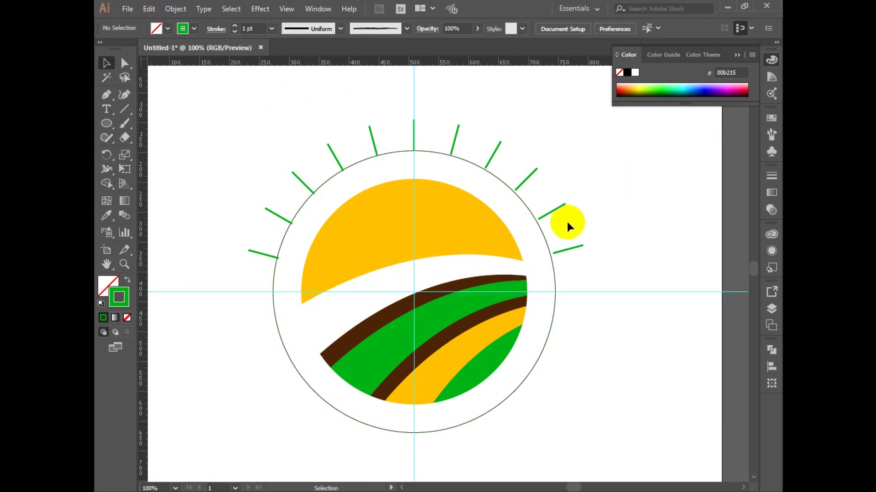
click(548, 243)
key(Delete)
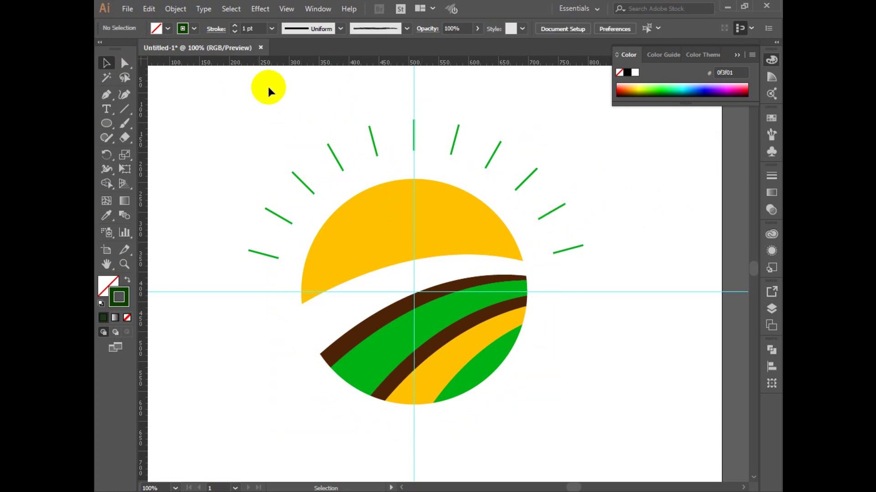
Step: Select the horizontal and vertical guides and lock them
drag(672, 239, 692, 366)
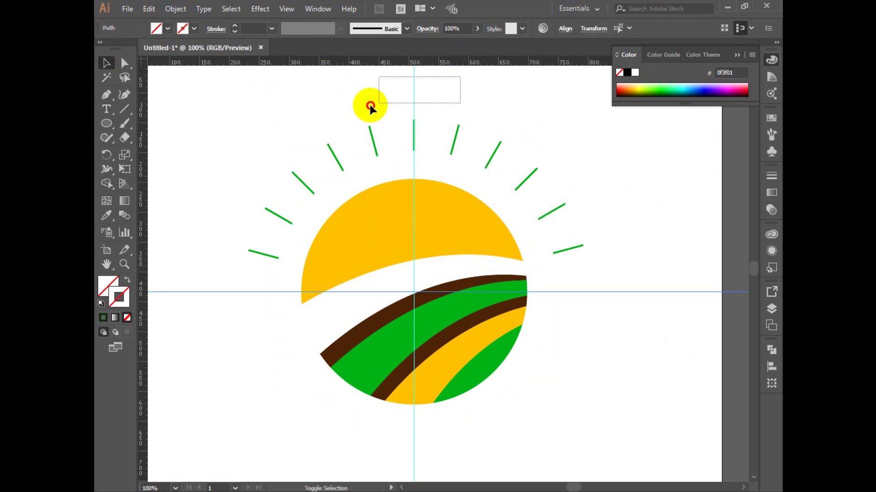
drag(458, 78, 327, 109)
click(327, 112)
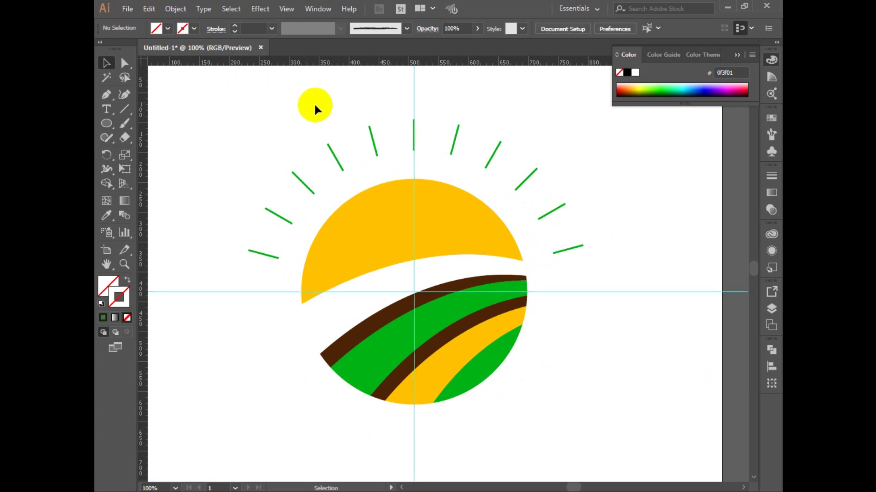
Step: Group all the coloured pieces of the disc
drag(334, 197, 500, 375)
right_click(420, 224)
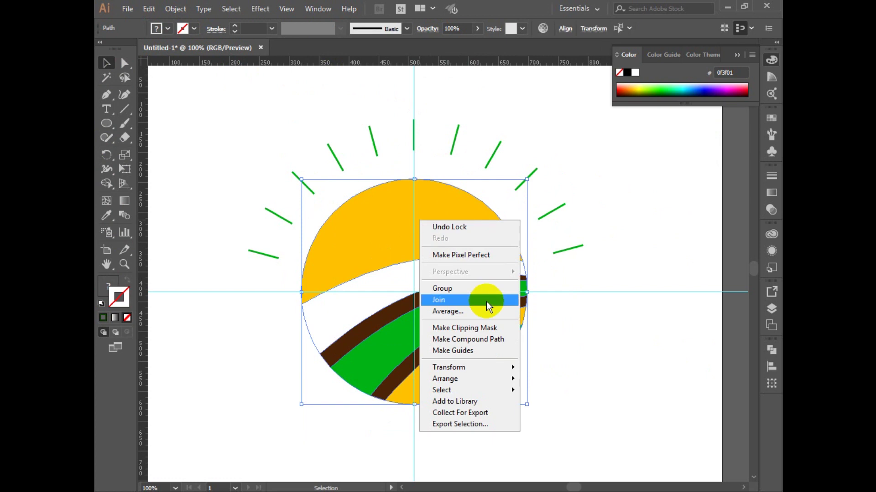
click(488, 289)
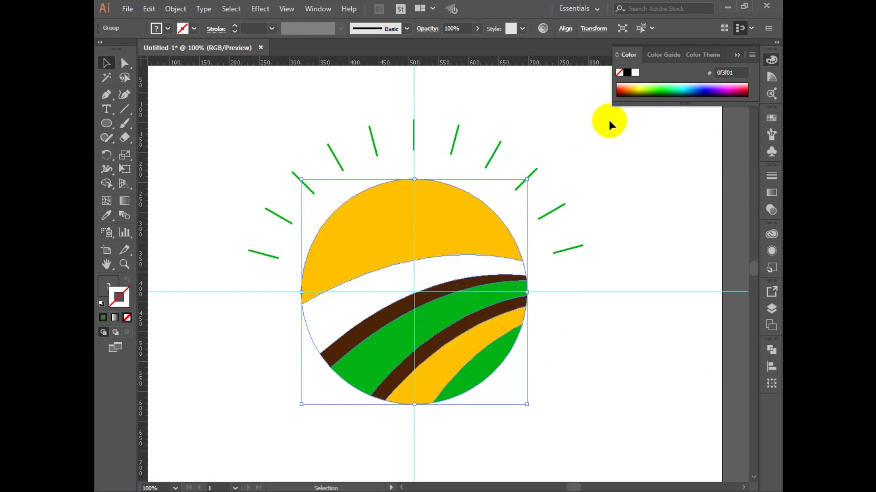
Step: Set the stroke weight of all the ray lines around the sun to 9 pt
drag(606, 118, 231, 382)
key(ctrl+g)
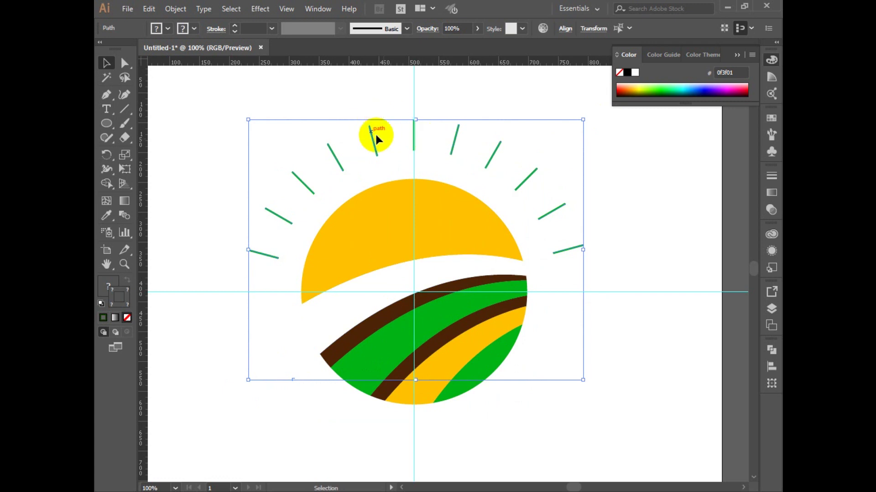
click(235, 26)
click(235, 25)
click(236, 26)
click(235, 26)
click(235, 25)
click(235, 25)
click(235, 26)
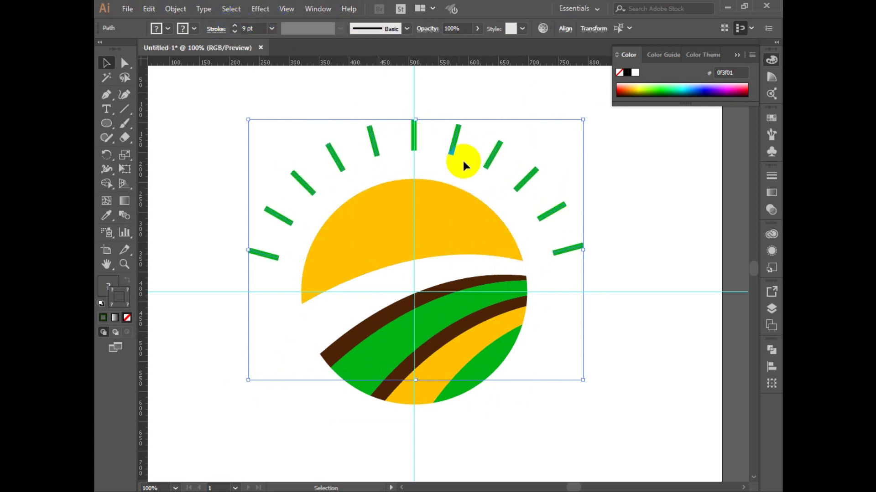
Step: Recolour the ray lines with the sun's yellow sampled by the Eyedropper, applying it as stroke with no fill
click(608, 209)
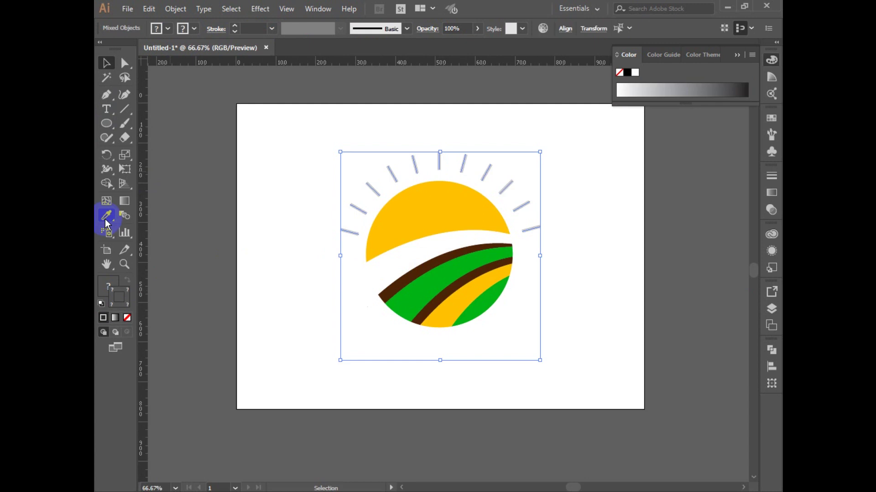
click(107, 218)
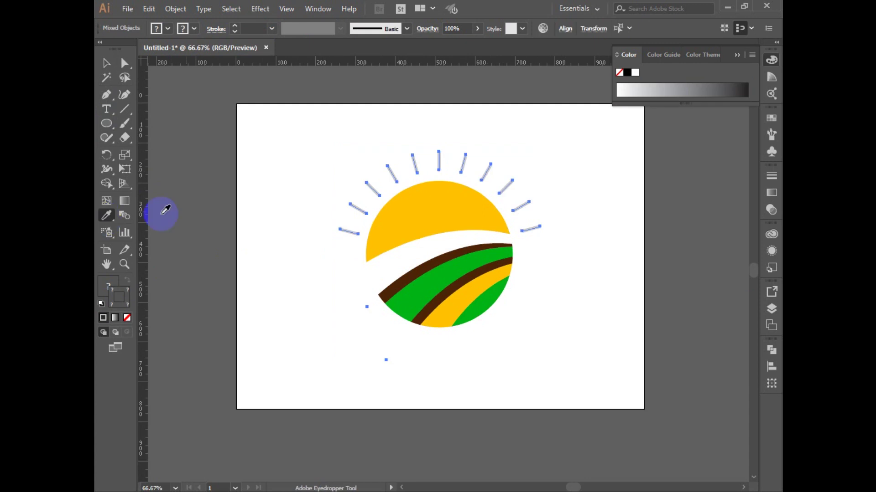
click(406, 219)
click(131, 280)
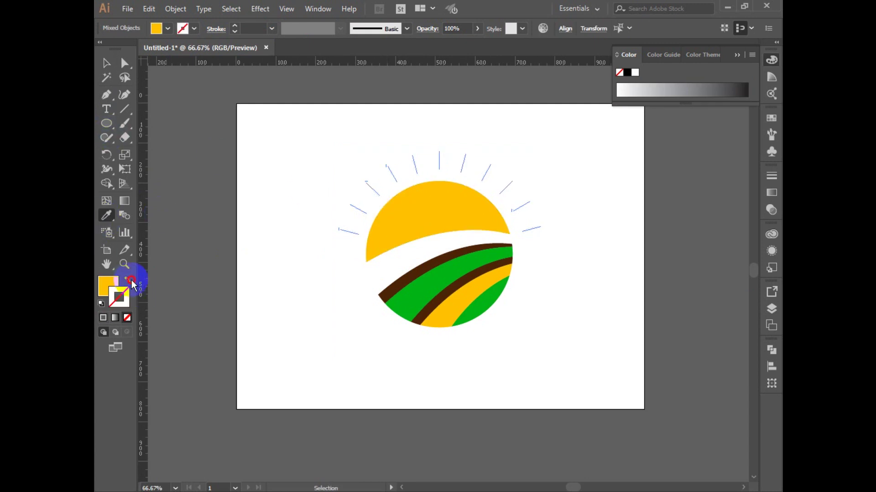
Step: Set the stroke weight of the yellow ray lines to 3 pt and deselect them
click(247, 26)
text(1)
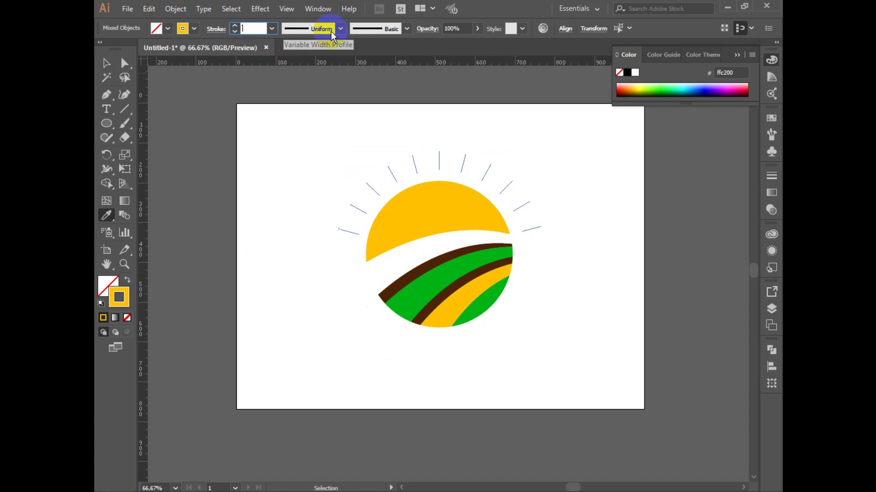
text(3)
key(Return)
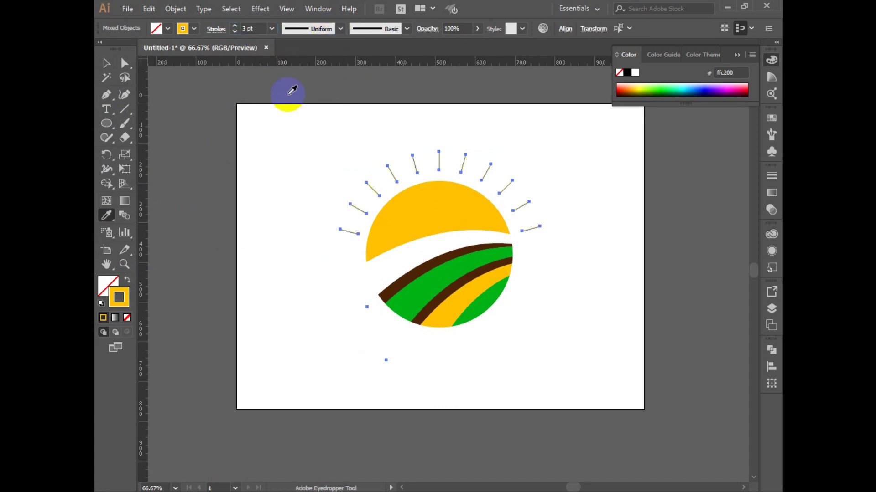
click(104, 64)
click(280, 183)
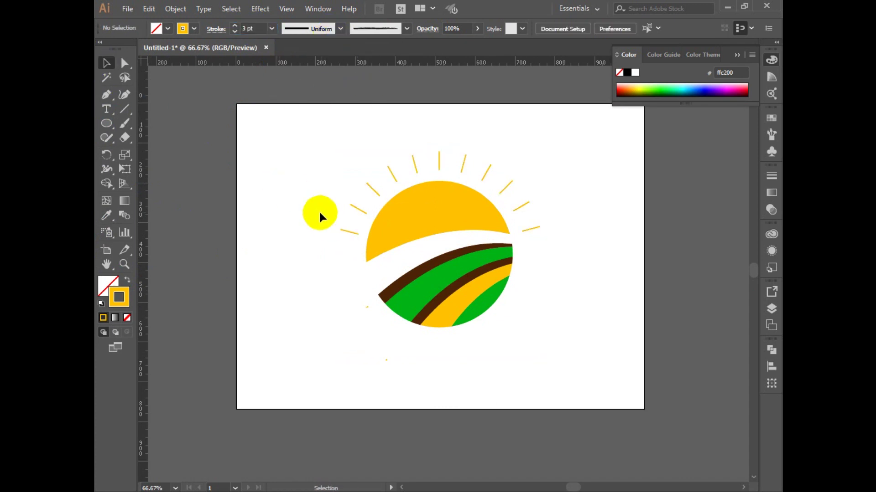
Step: Ungroup the ray lines around the sun so they can be edited separately from the stray fragments
drag(360, 321, 369, 353)
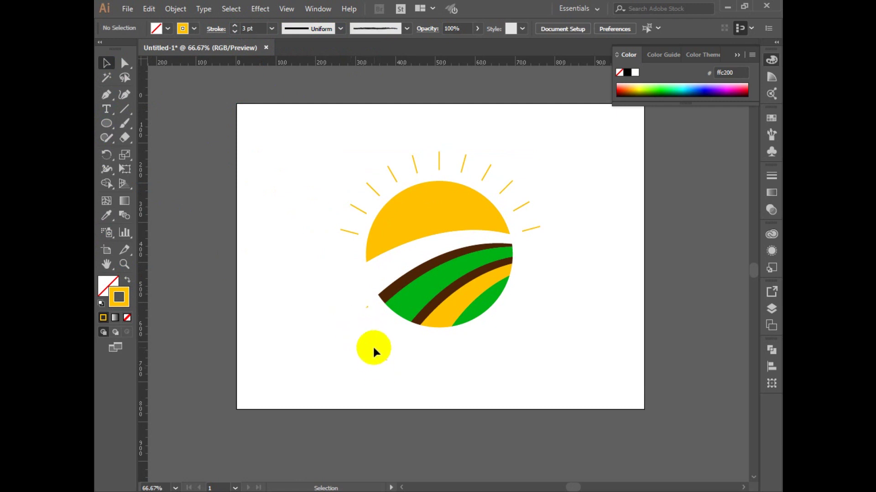
drag(355, 297, 368, 324)
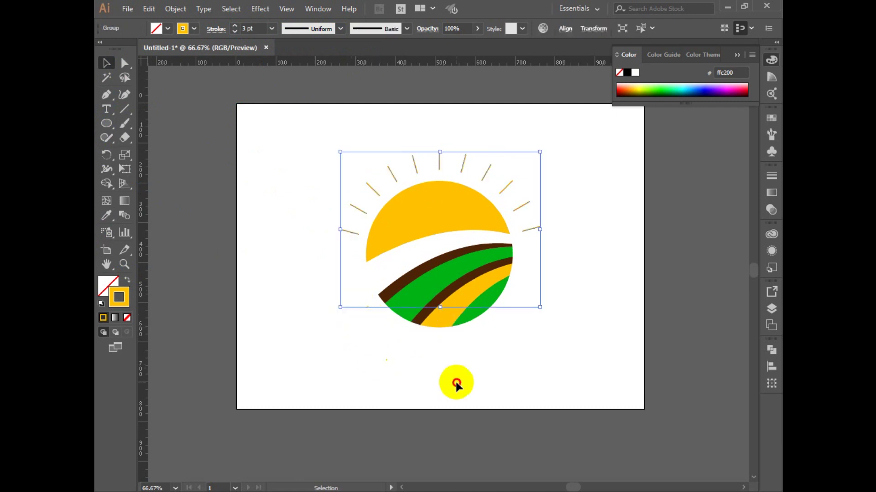
click(365, 332)
drag(364, 308, 469, 327)
right_click(453, 208)
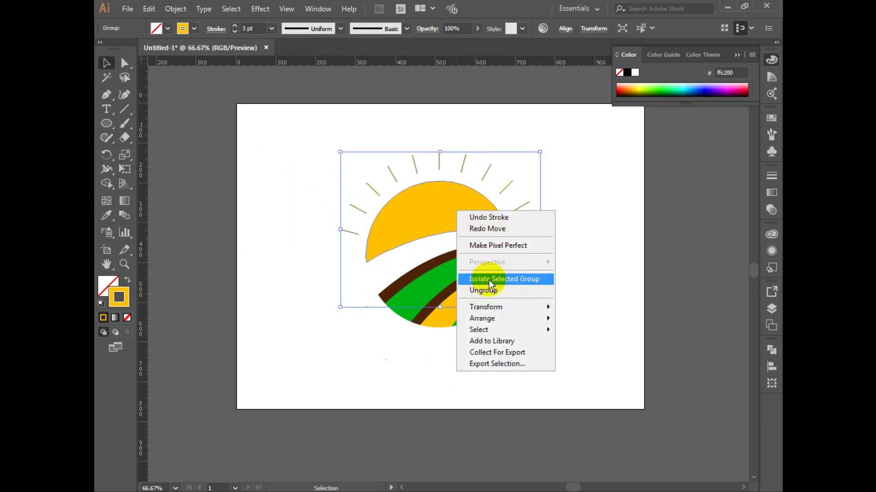
click(483, 292)
Step: Delete the two stray stroke fragments lying below and beside the disc's lower-left edge
click(397, 379)
drag(361, 361, 410, 394)
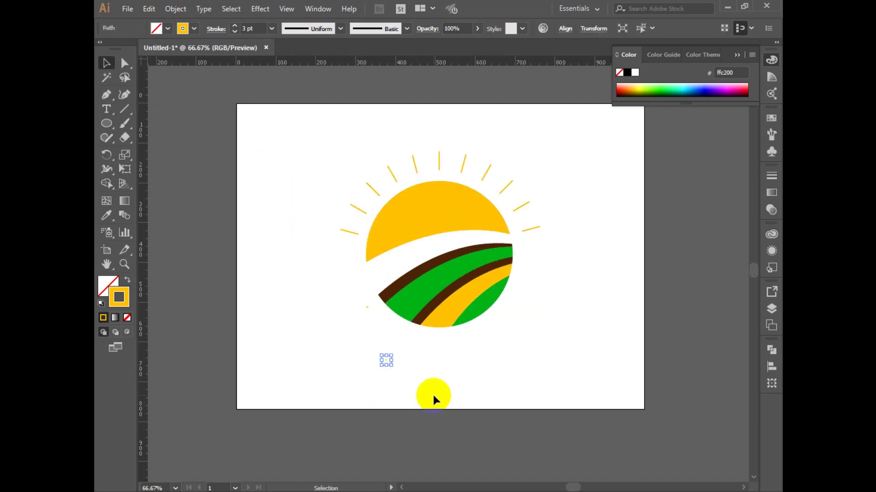
key(Delete)
drag(342, 287, 367, 322)
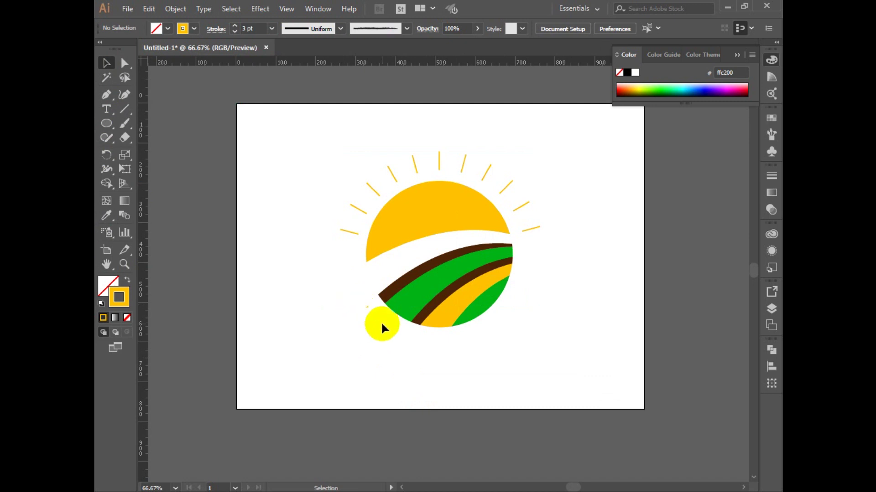
drag(363, 290, 369, 370)
Step: Group the disc and all the ray lines into one object
drag(319, 135, 575, 362)
right_click(455, 210)
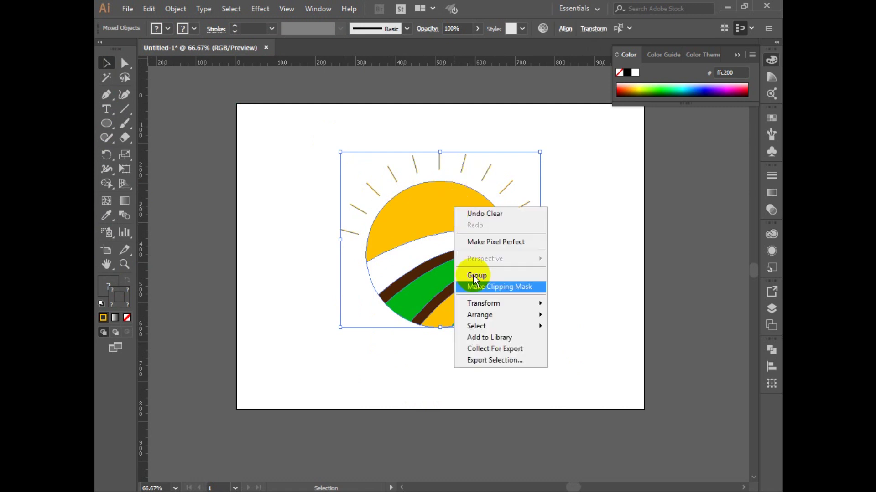
click(492, 276)
click(511, 222)
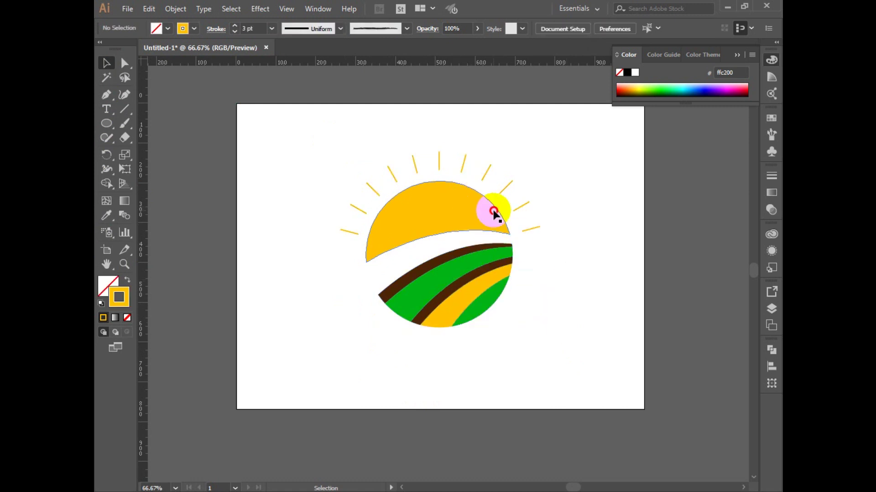
Step: Scale the grouped logo down proportionally about its centre to roughly three quarters of its size
click(494, 218)
drag(539, 152, 515, 176)
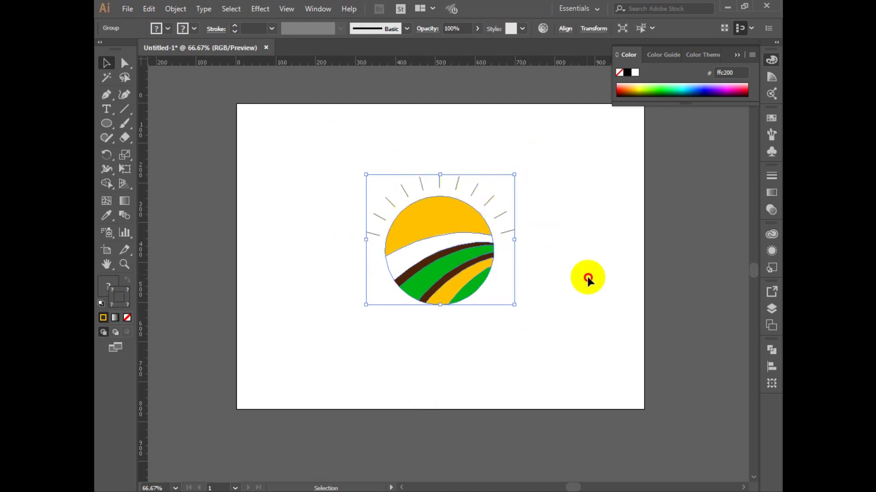
click(555, 307)
scroll(511, 235, down, 1)
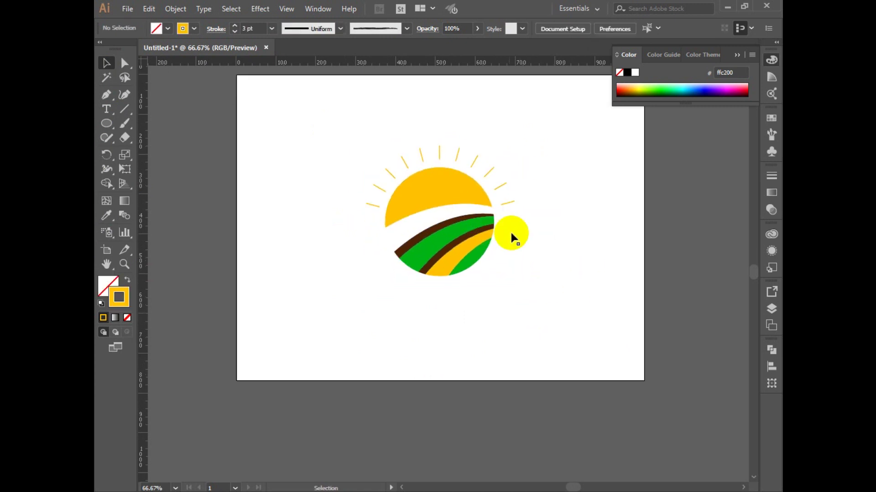
right_click(493, 169)
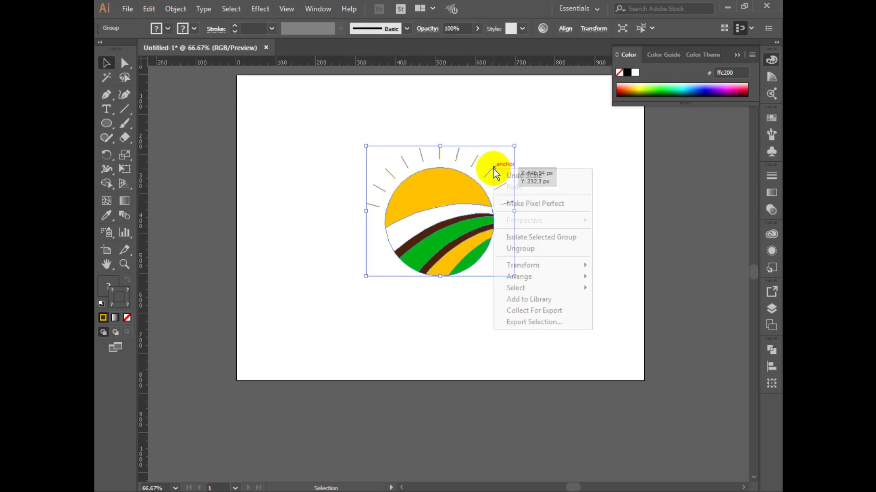
click(502, 251)
drag(544, 135, 503, 203)
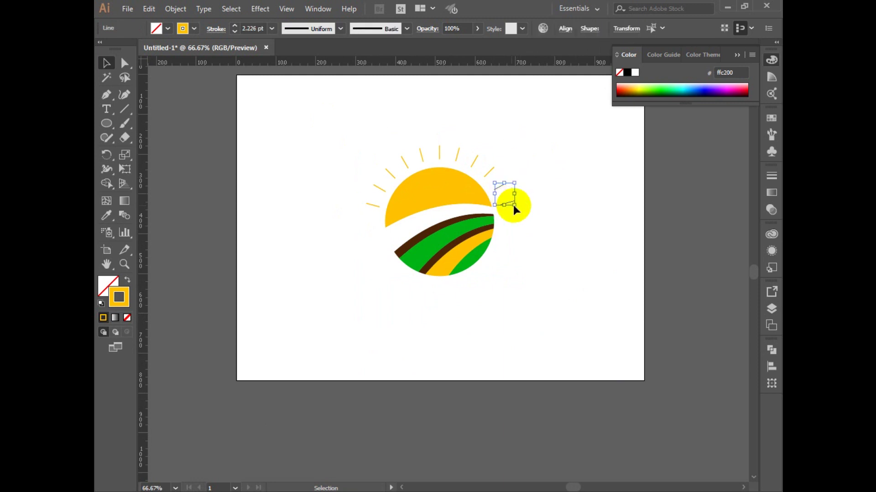
key(ctrl+z)
drag(488, 326, 463, 245)
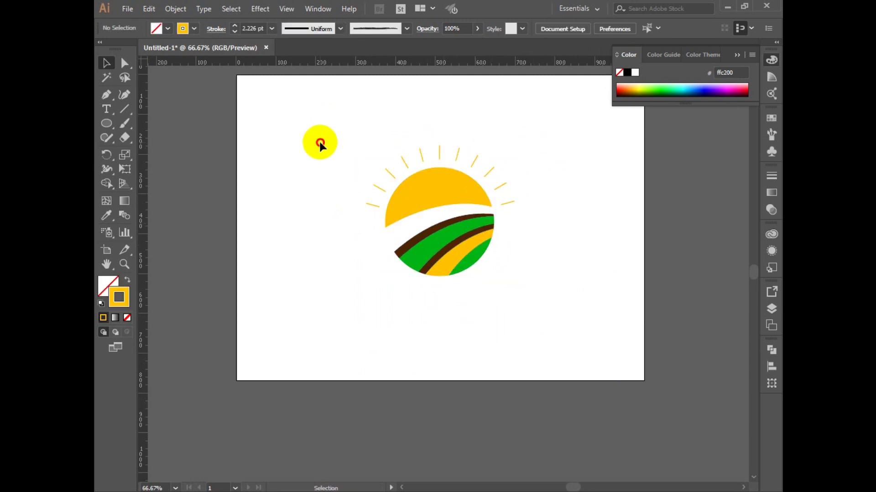
drag(321, 141, 565, 288)
drag(457, 314, 450, 202)
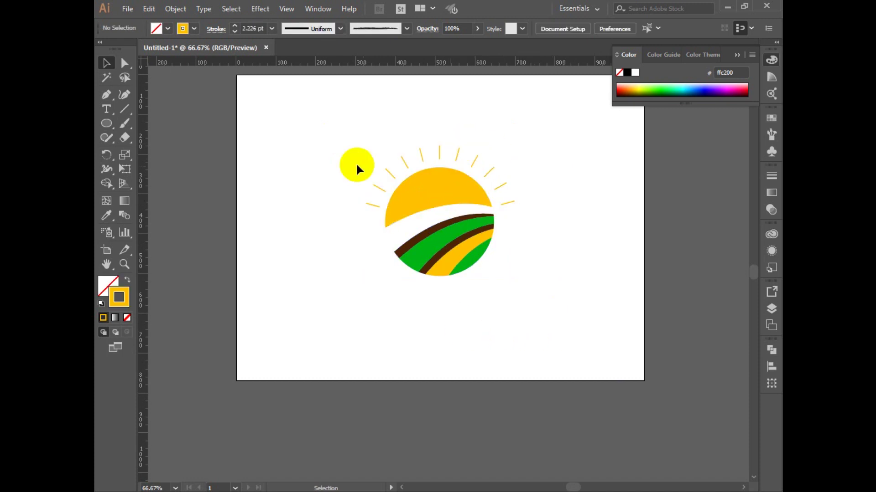
Step: Select the whole logo and ungroup it into the disc and the ray lines
drag(349, 122, 565, 301)
click(439, 137)
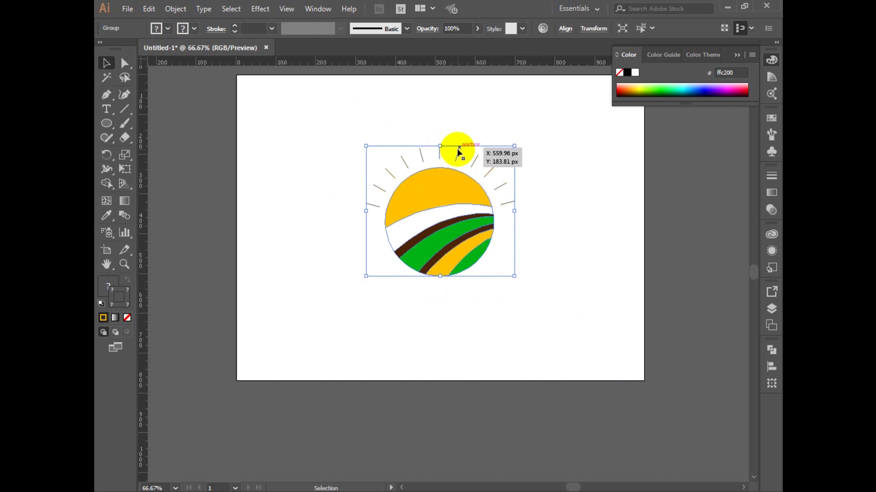
right_click(509, 149)
click(496, 227)
Step: Add the text "SUN FRAM" below the disc
key(t)
click(373, 304)
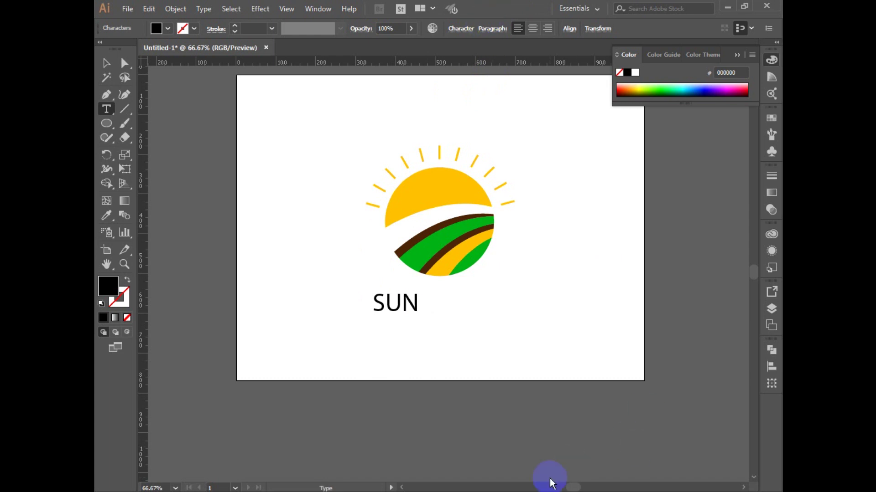
drag(403, 303, 420, 303)
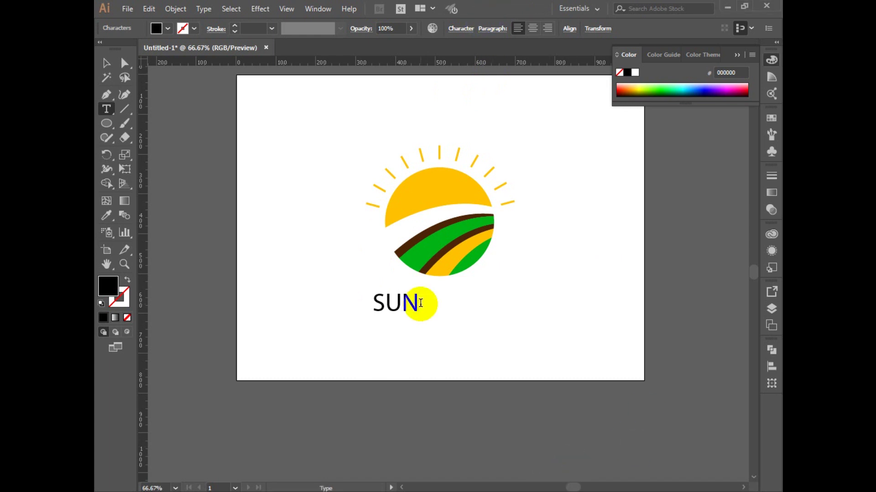
text(RAM)
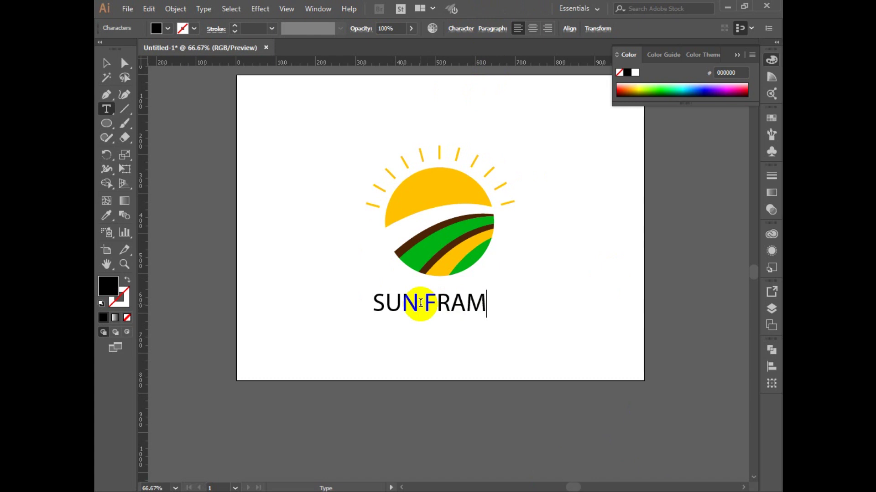
key(Escape)
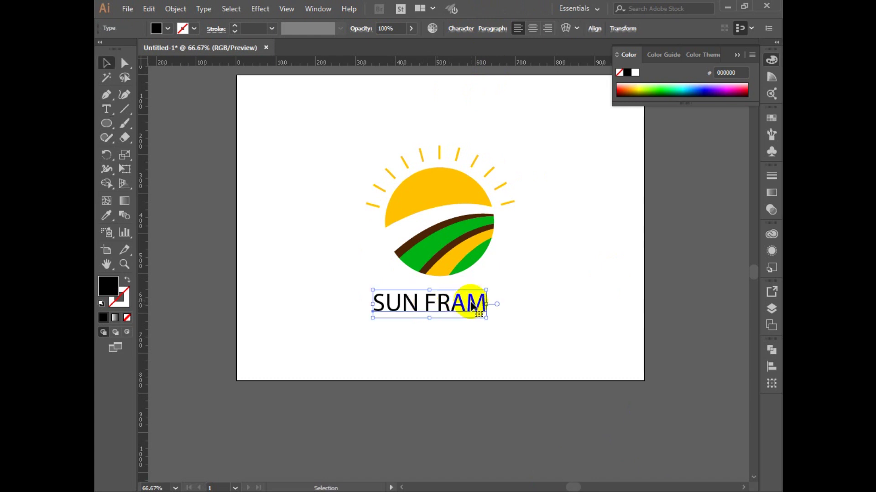
Step: Set the font style of the SUN FRAM text to Myriad Pro Bold
click(461, 29)
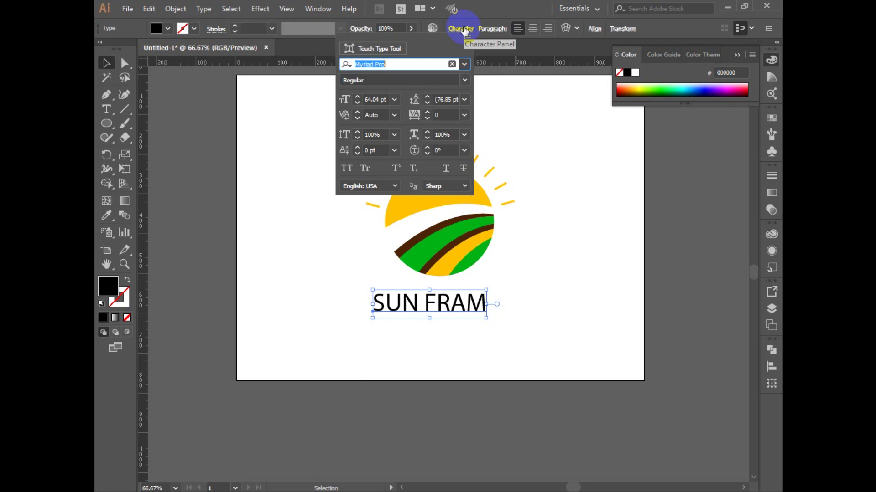
click(424, 78)
key(Down)
key(Down)
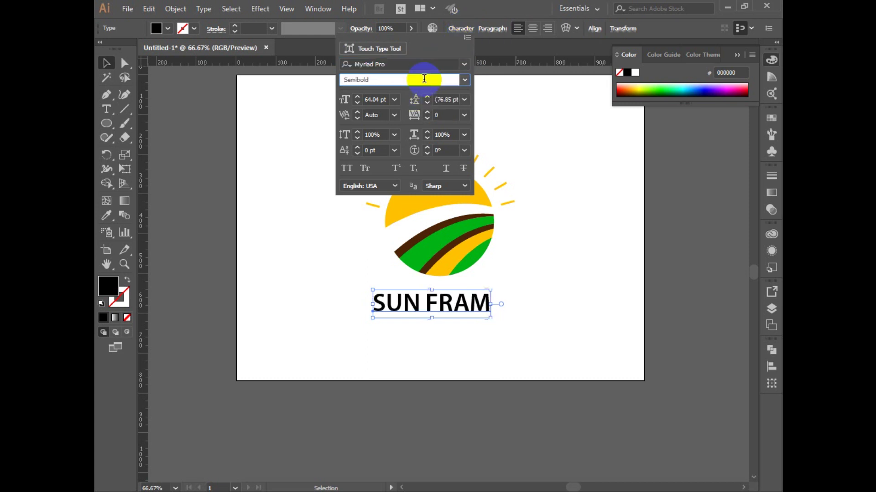
key(Down)
key(Down)
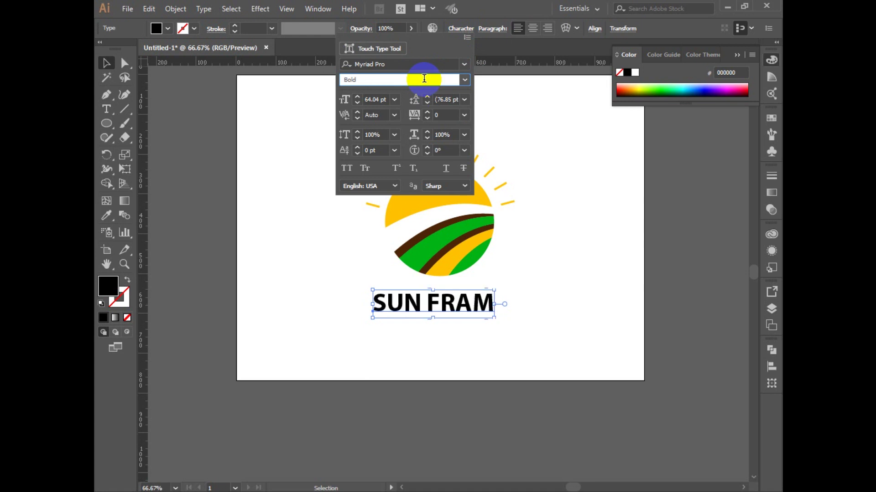
key(Return)
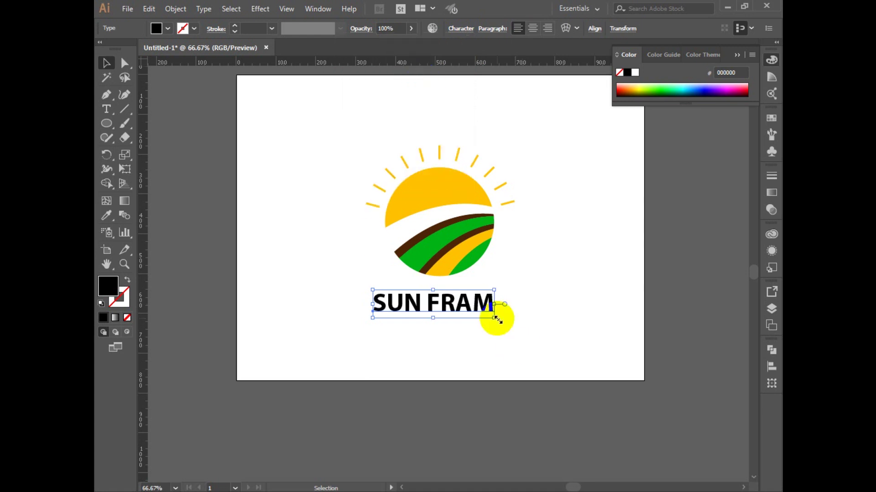
click(463, 344)
Step: Duplicate the SUN FRAM text directly below itself and replace the copy's wording with "TAG LINE HERE"
drag(453, 303, 454, 344)
triple_click(454, 337)
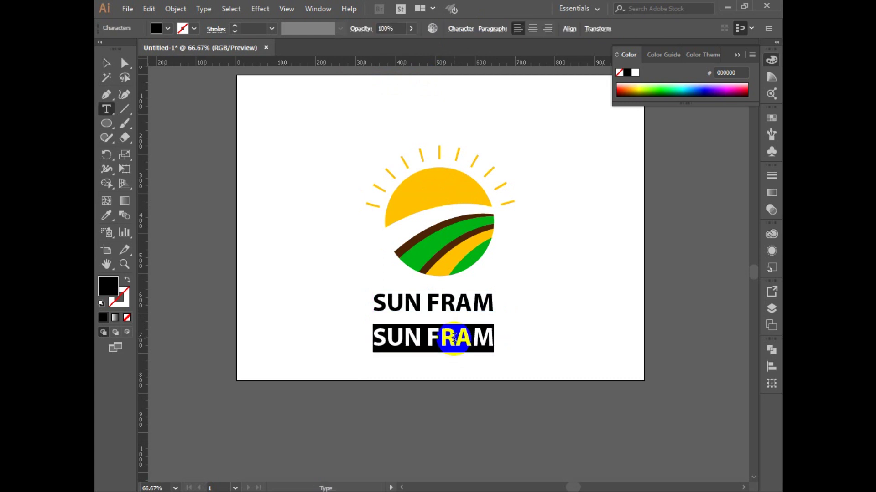
text(T)
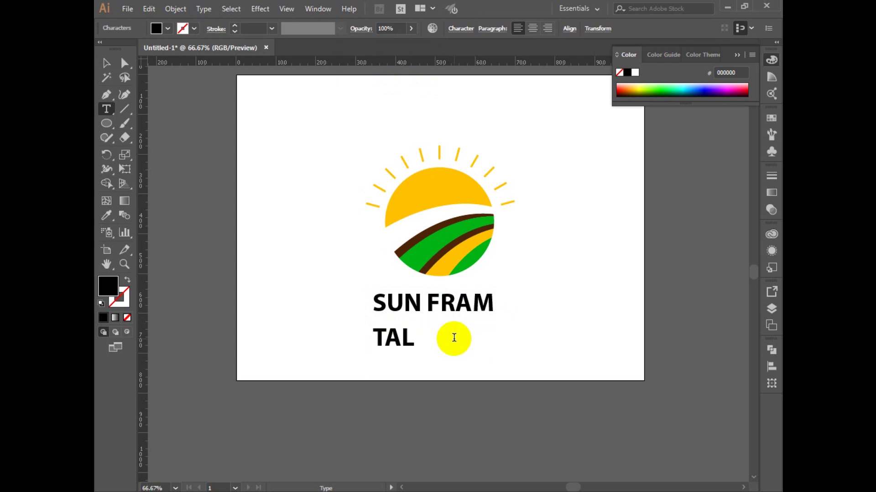
text(AGLINE HERE)
click(414, 336)
Step: Scale the TAG LINE HERE text down to about 39 pt and place it close under SUN FRAM
click(107, 62)
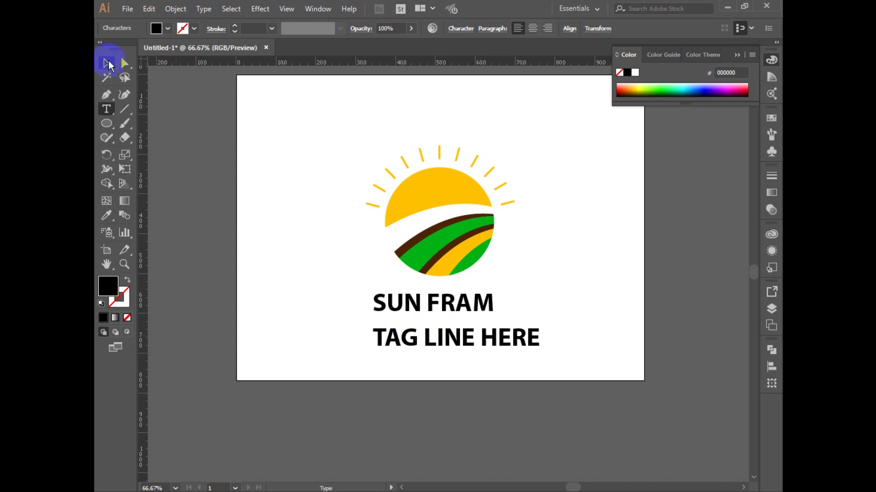
drag(538, 352, 466, 326)
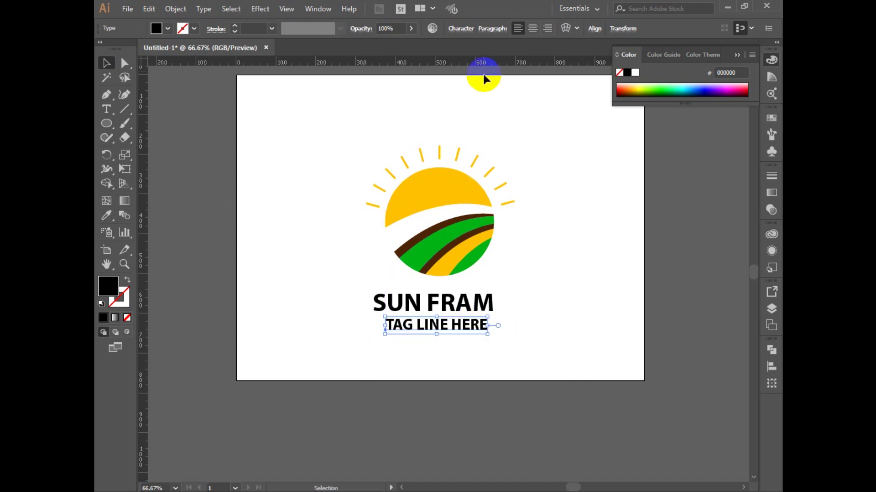
Step: Browse through the font families for the TAG LINE HERE text and set it to Sakkal Majalla
click(460, 31)
click(403, 64)
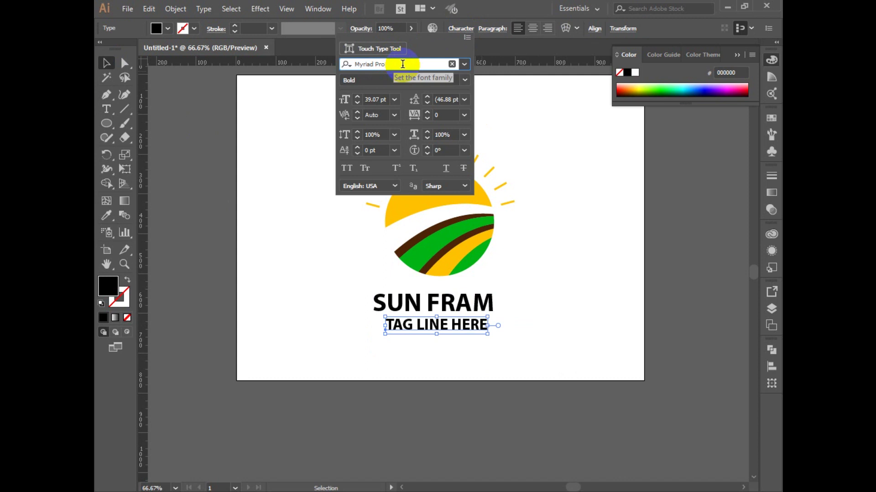
key(Down)
key(Down)
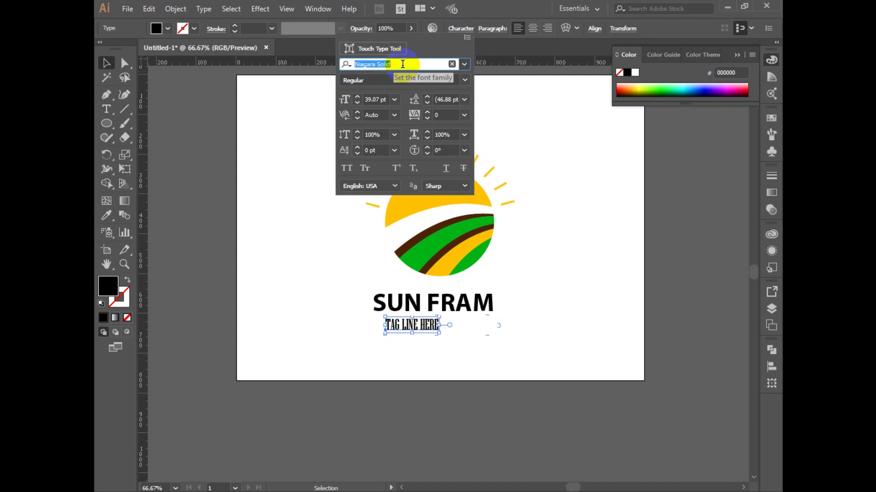
key(Down)
key(Down)
key(Down)
key(Down)
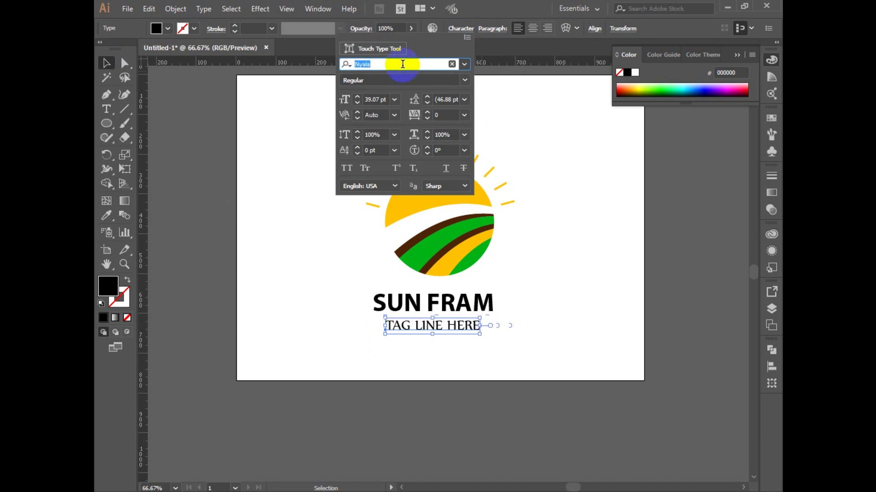
key(Down)
key(Down)
key(Down)
key(Down)
key(Down)
key(Down)
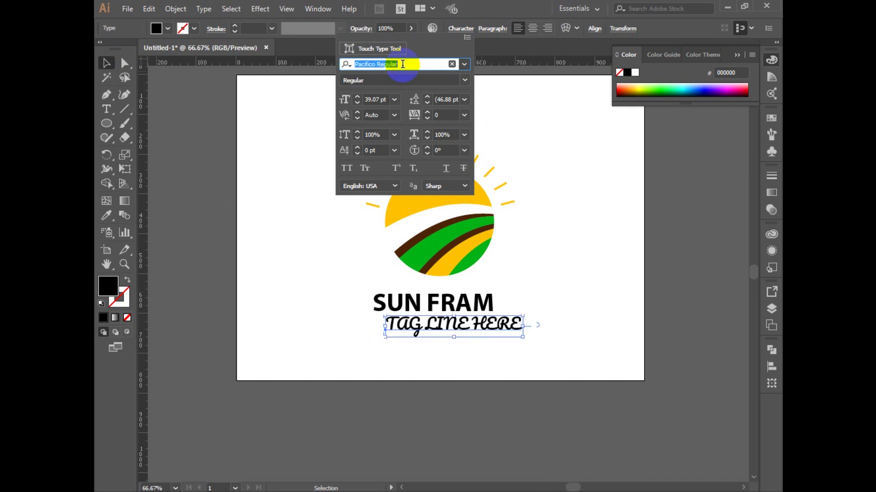
key(Down)
key(Down)
key(Down)
key(Down)
key(Down)
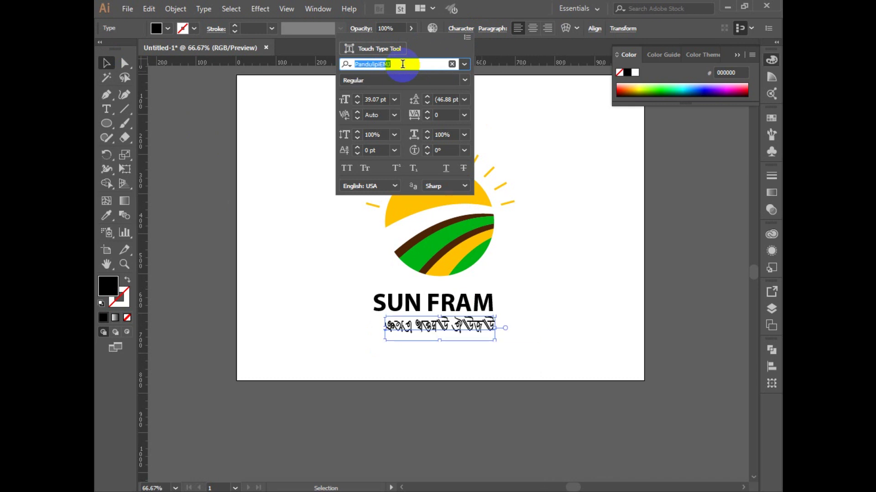
key(Down)
key(Down)
key(Down)
key(Down)
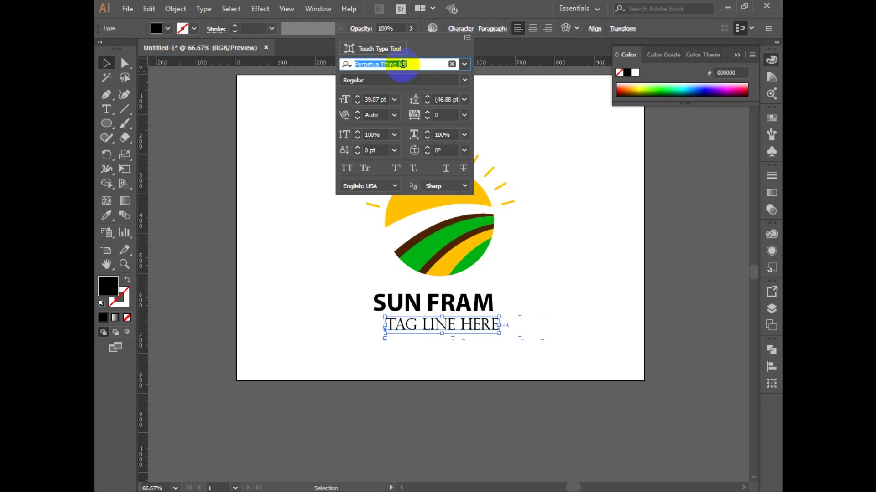
key(Down)
key(Down)
key(Down)
key(Down)
key(Down)
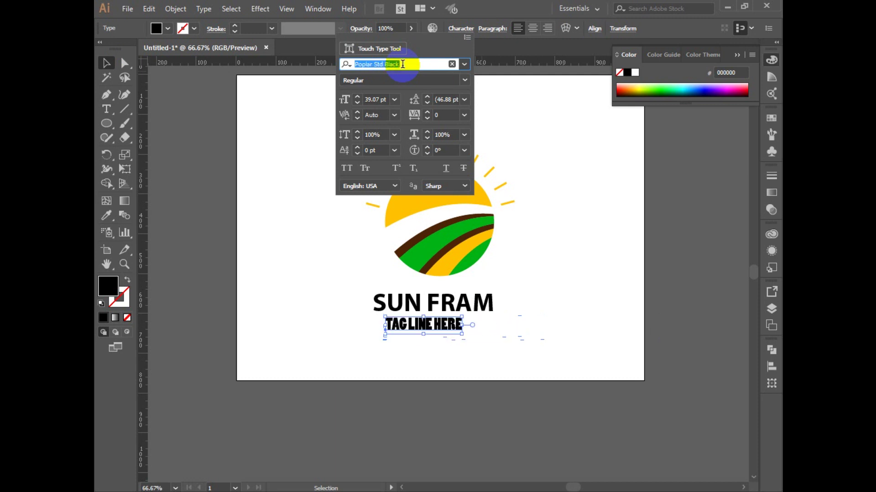
key(Down)
key(Down)
key(Down)
key(Down)
key(Down)
key(Down)
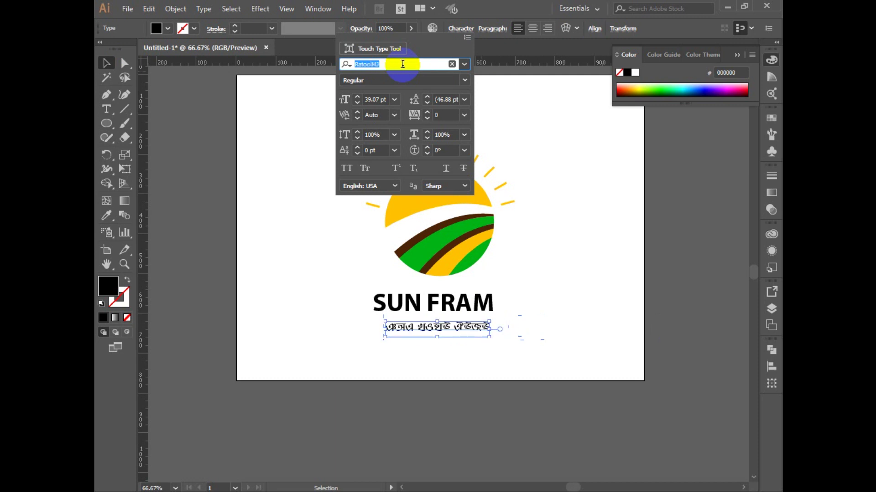
key(Down)
key(Down)
key(Down)
key(Down)
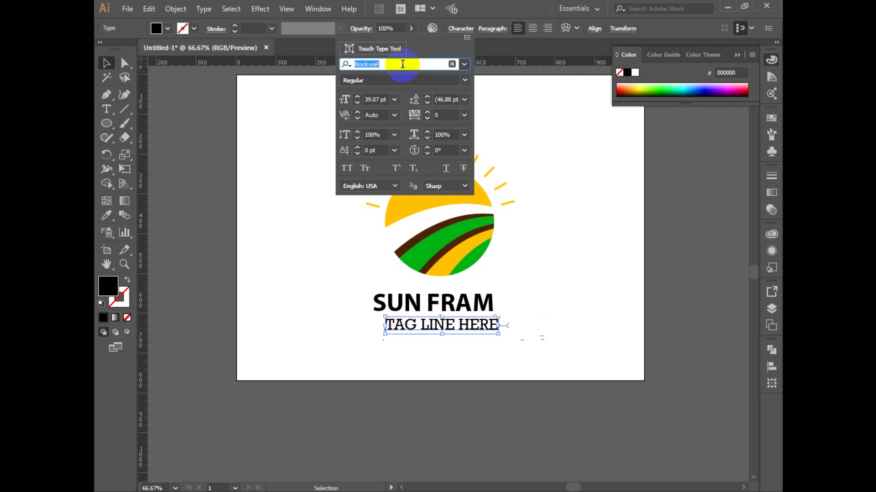
key(Down)
key(Down)
key(Down)
key(Down)
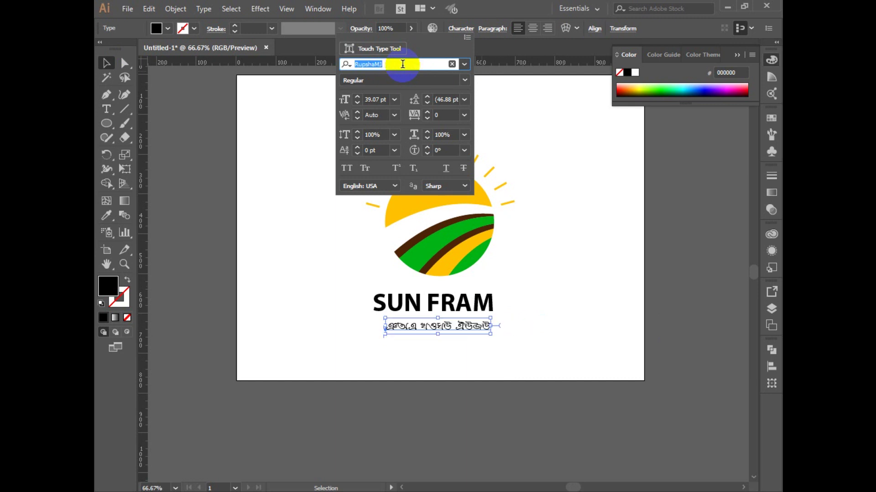
key(Down)
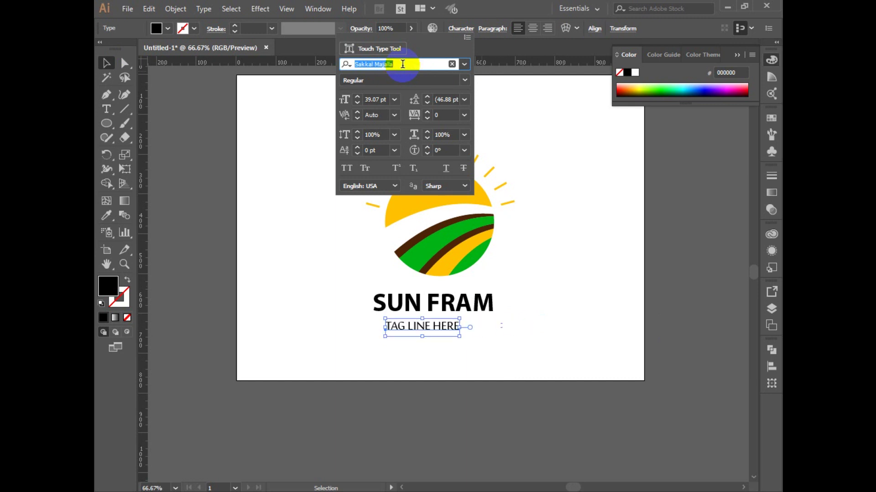
key(Return)
Step: Move the TAG LINE HERE text closer beneath SUN FRAM, roughly centred under it
drag(442, 324, 452, 323)
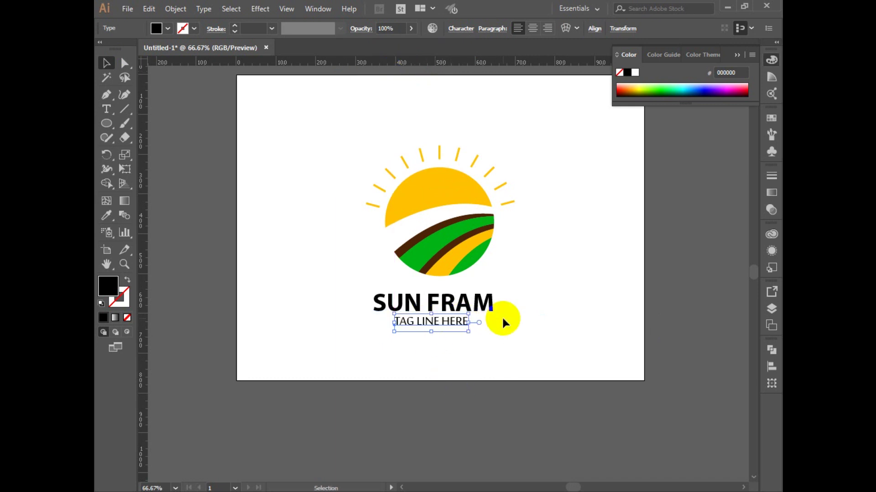
key(Up)
key(Up)
key(Up)
key(Up)
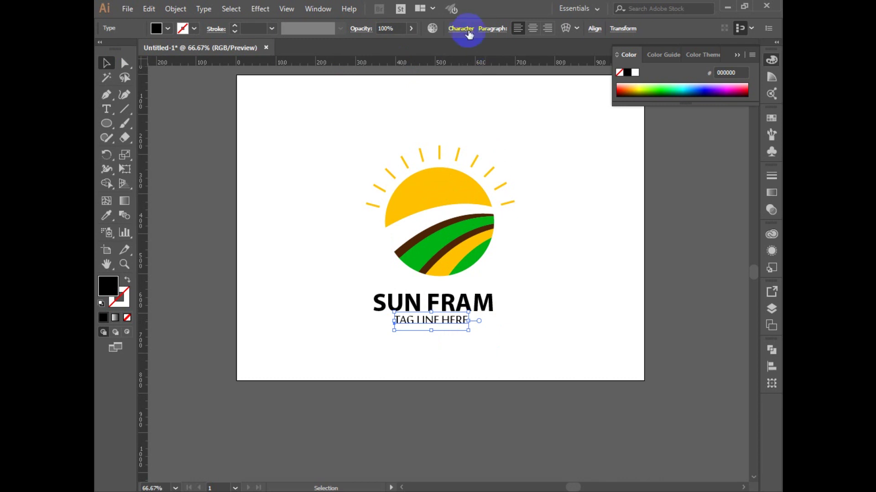
Step: Set the tracking of the TAG LINE HERE text to 100
key(ctrl+t)
click(426, 112)
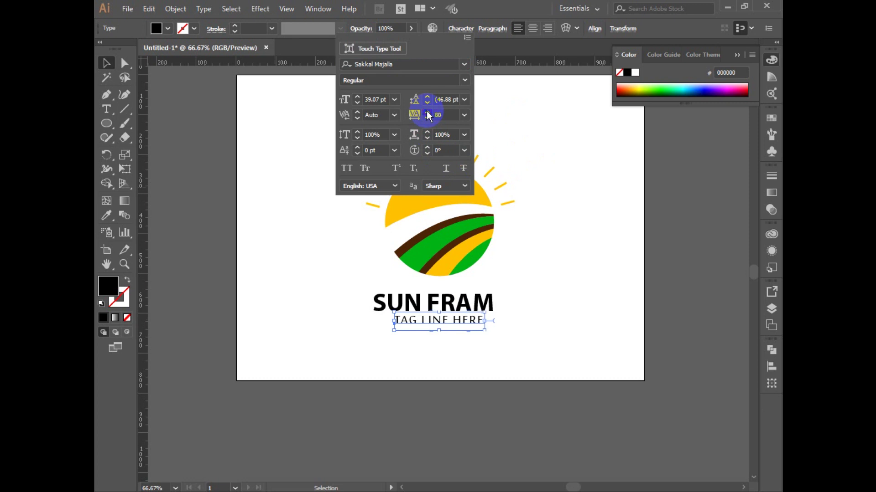
click(445, 114)
text(100)
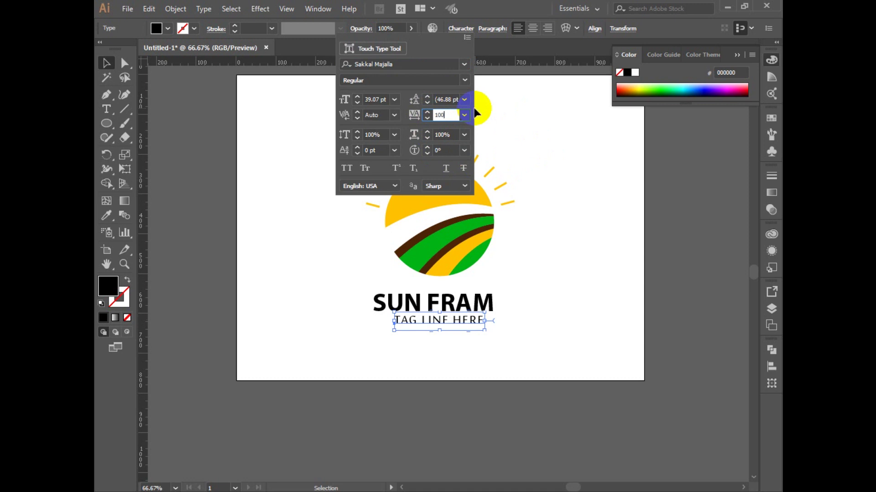
click(668, 335)
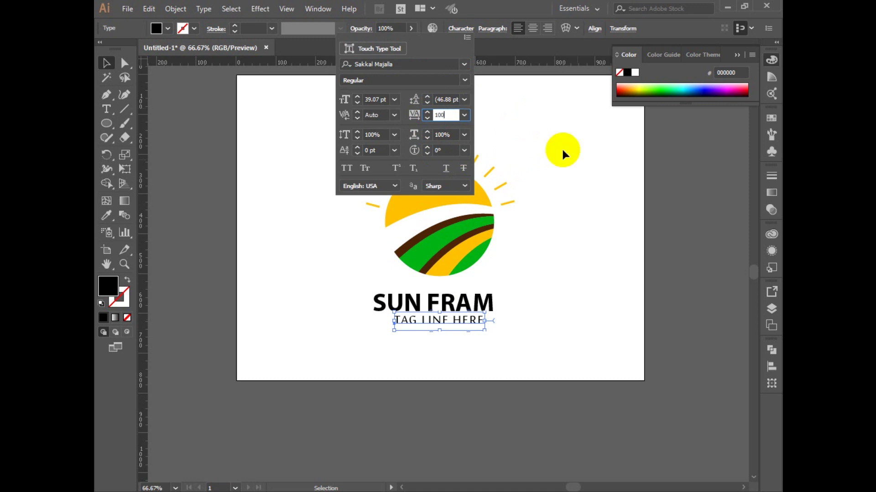
Step: Align the SUN FRAM and TAG LINE HERE texts to each other on their horizontal centres
drag(422, 372, 387, 269)
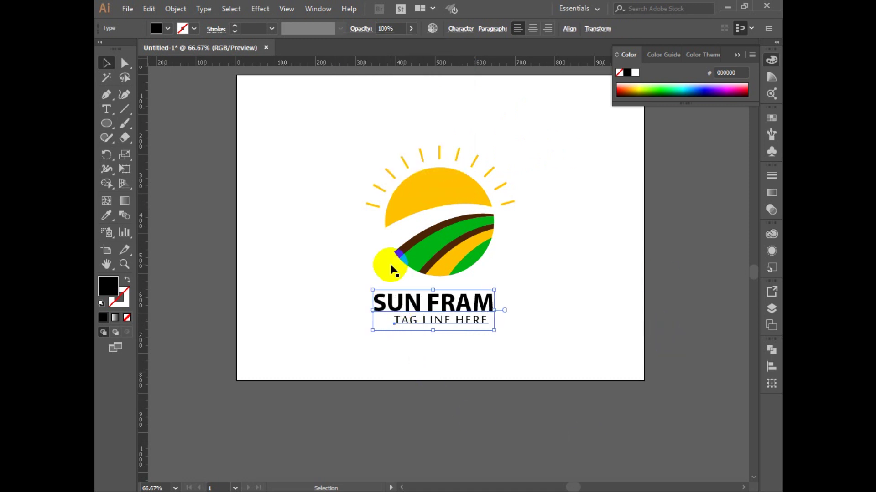
click(579, 28)
click(557, 125)
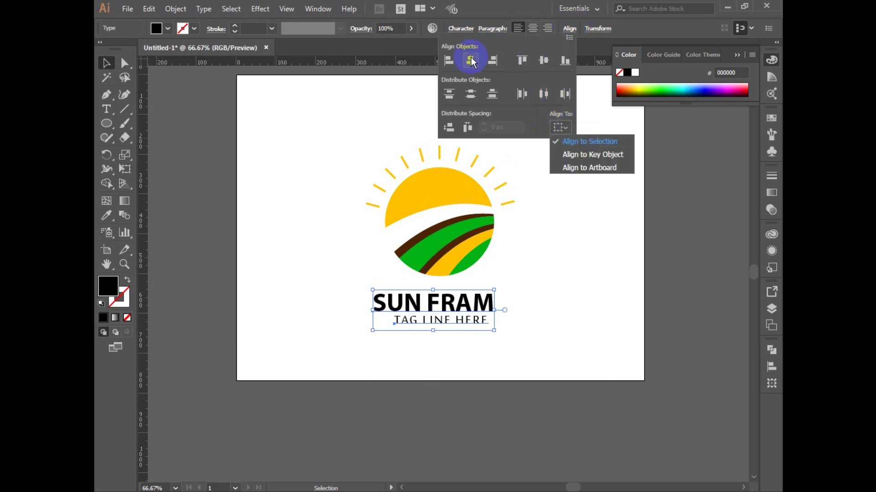
click(522, 61)
click(523, 278)
click(559, 258)
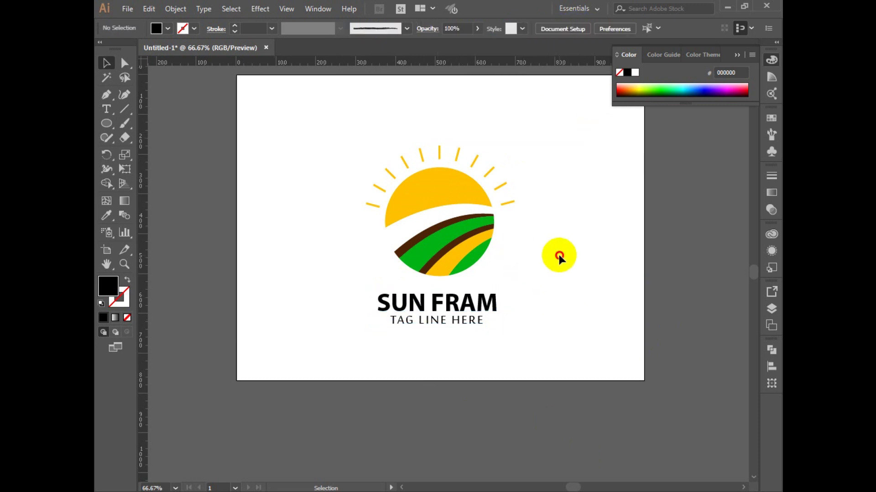
Step: Align the sun-and-field emblem and both text lines on a common horizontal centre
click(456, 192)
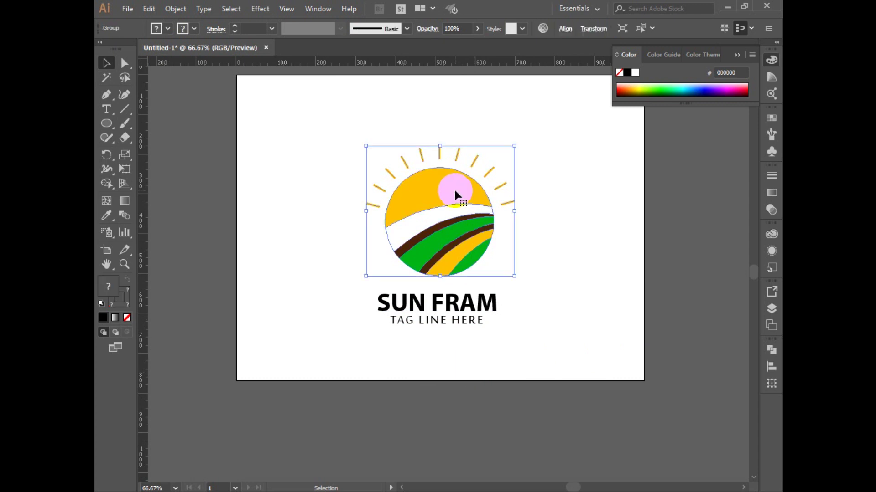
drag(327, 111, 570, 338)
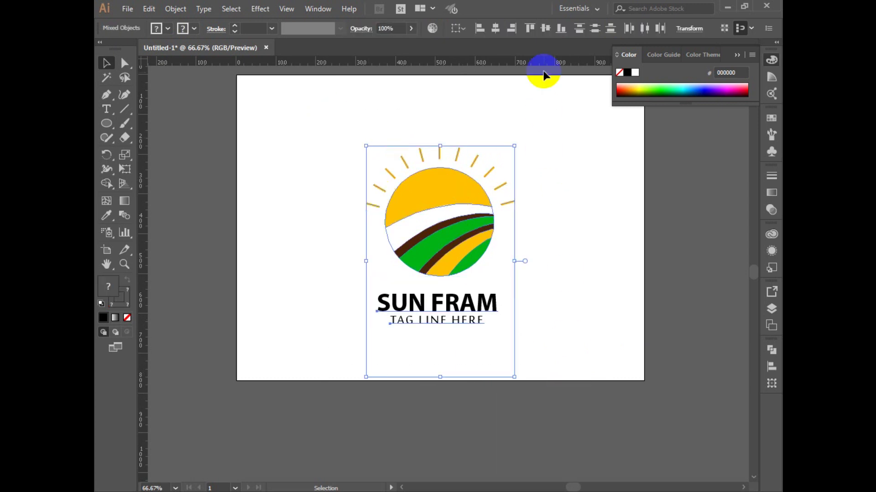
click(501, 34)
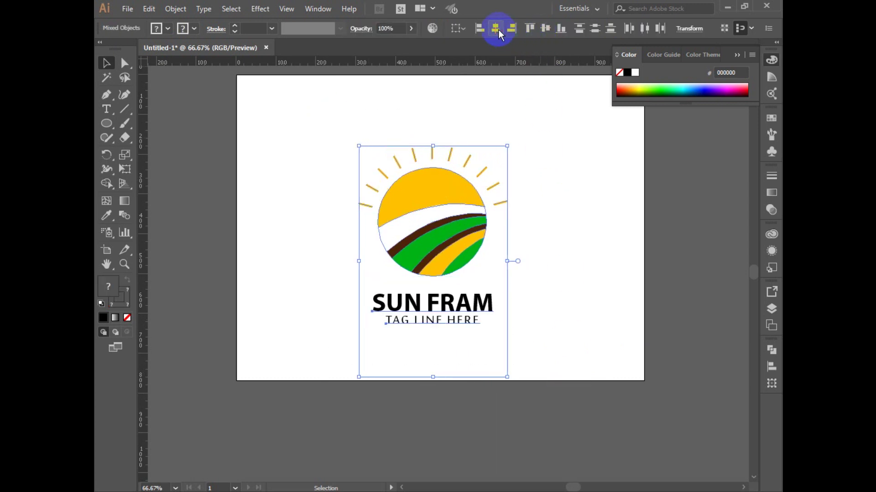
click(568, 199)
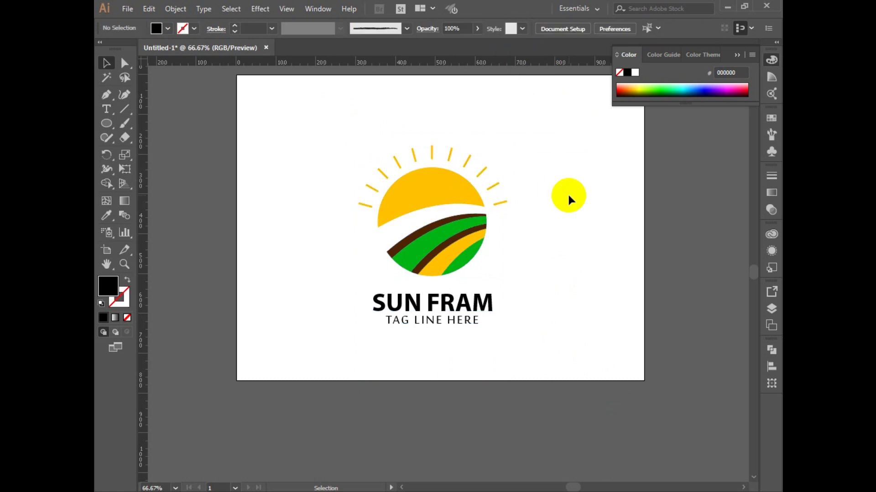
Step: Collapse the colour settings and scale the whole logo with its texts up slightly about its centre
click(737, 54)
drag(529, 127, 342, 356)
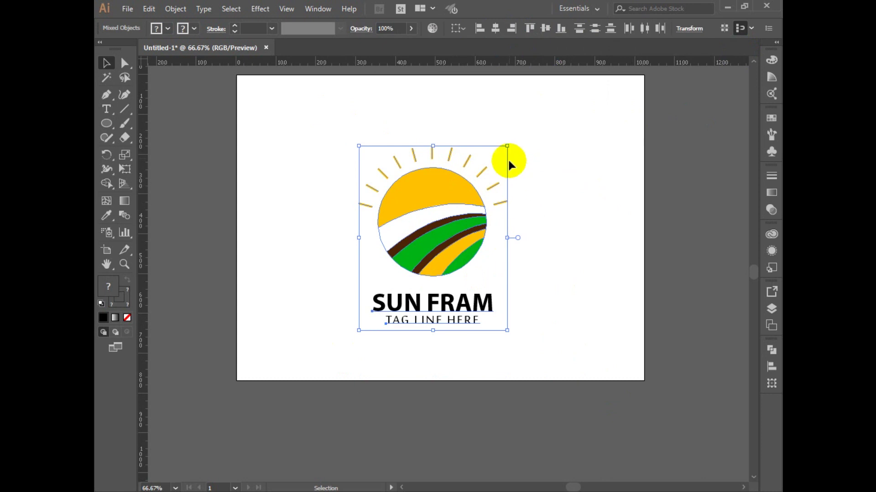
drag(507, 146, 512, 140)
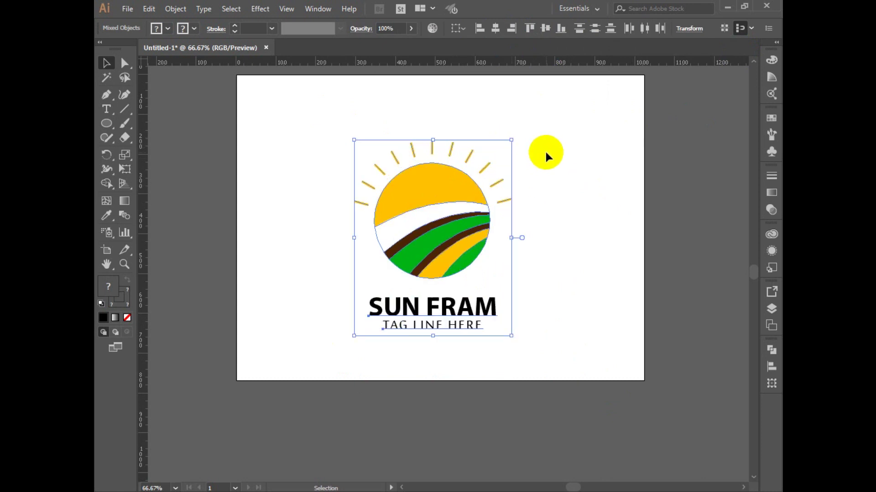
click(557, 181)
Step: Group the emblem with the SUN FRAM and TAG LINE HERE texts
drag(350, 120, 558, 354)
right_click(441, 220)
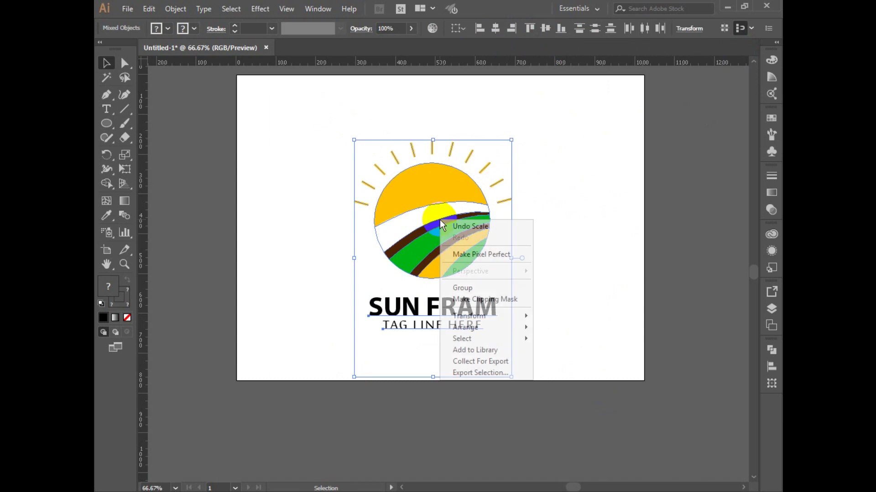
click(482, 283)
click(589, 284)
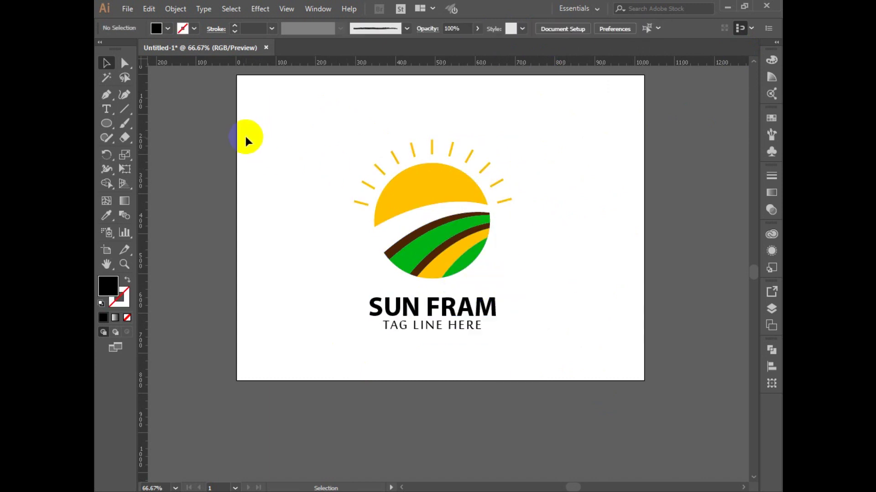
Step: Draw a full-width rectangle along the artboard's lower edge and fill it with the green sampled from the field bands
drag(107, 123, 137, 126)
drag(234, 349, 645, 380)
key(i)
click(484, 249)
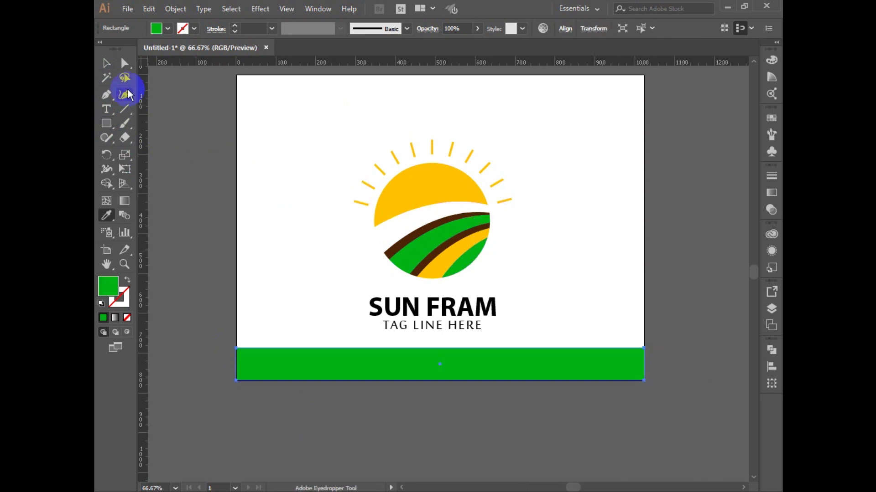
Step: Reduce the green rectangle's height to a thin strip along the artboard's lower edge
click(114, 67)
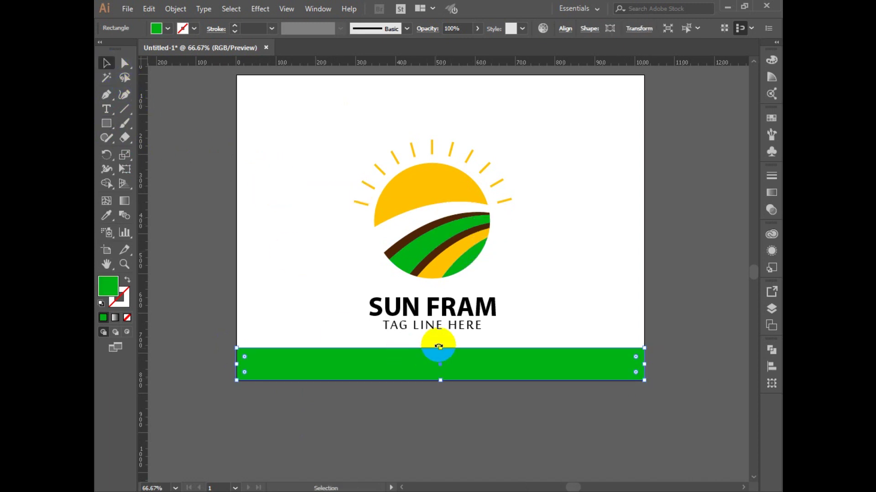
drag(441, 347, 436, 378)
drag(483, 362, 484, 363)
click(588, 259)
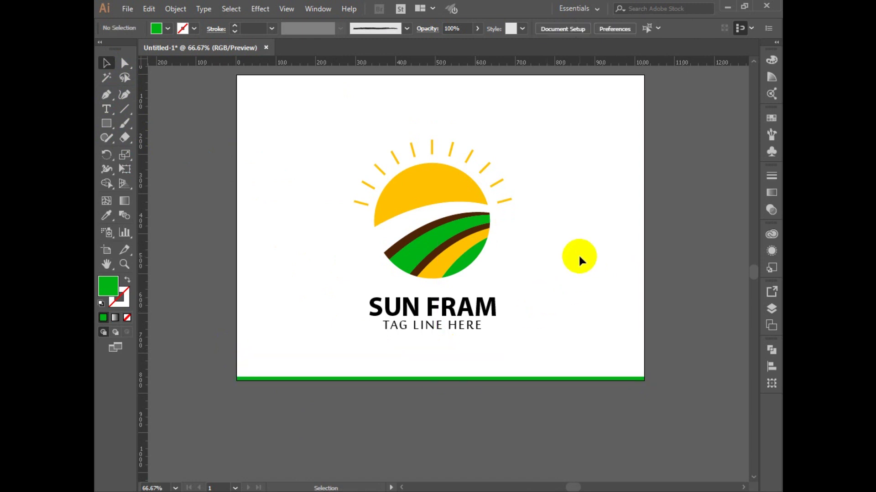
drag(292, 126, 549, 342)
click(562, 292)
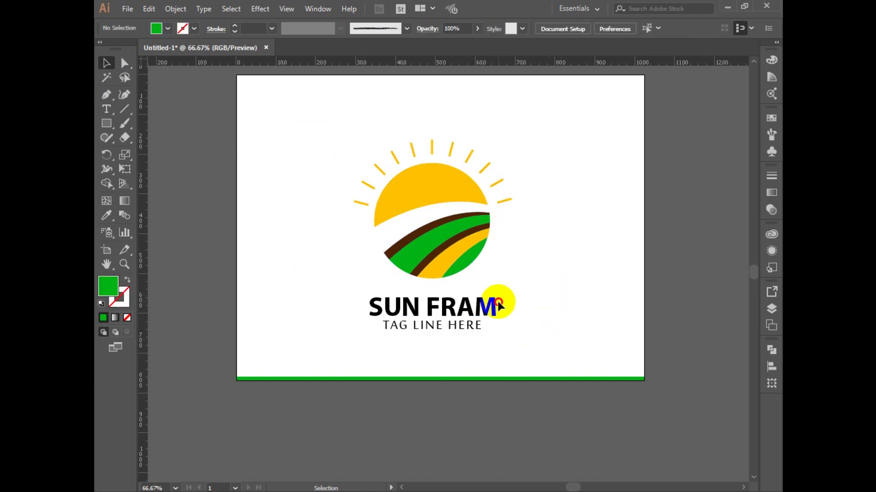
click(473, 328)
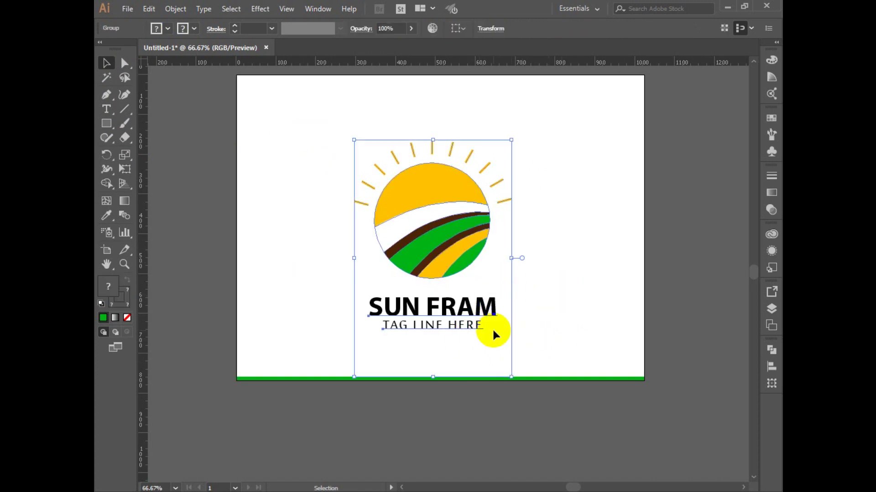
right_click(508, 315)
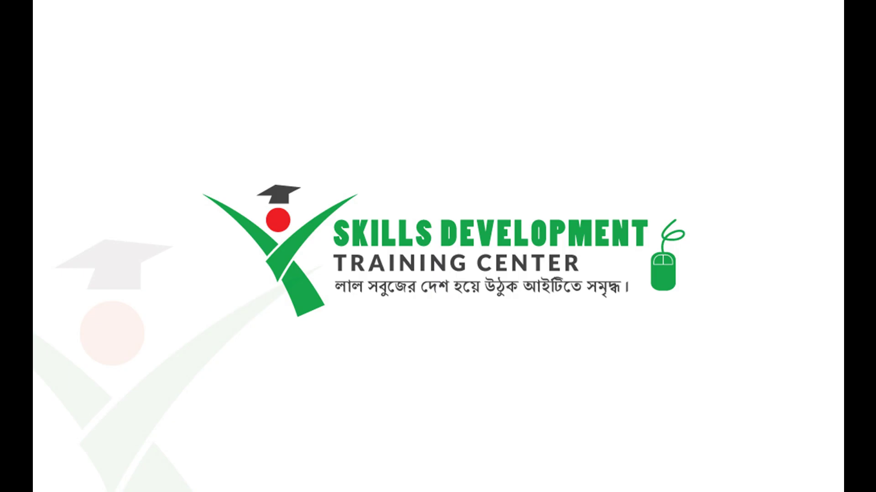